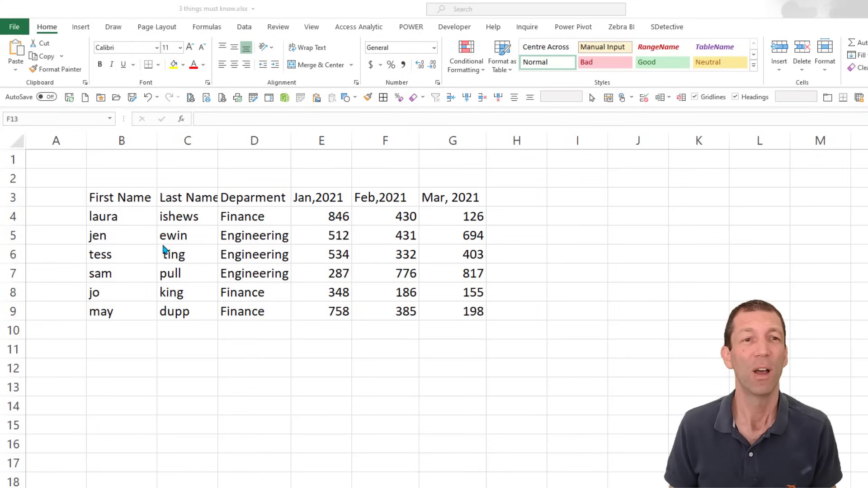
- Convert the staff range B3:G9 into a table with headers using Ctrl+T
{"action": "left_click", "coordinate": [231, 236]}
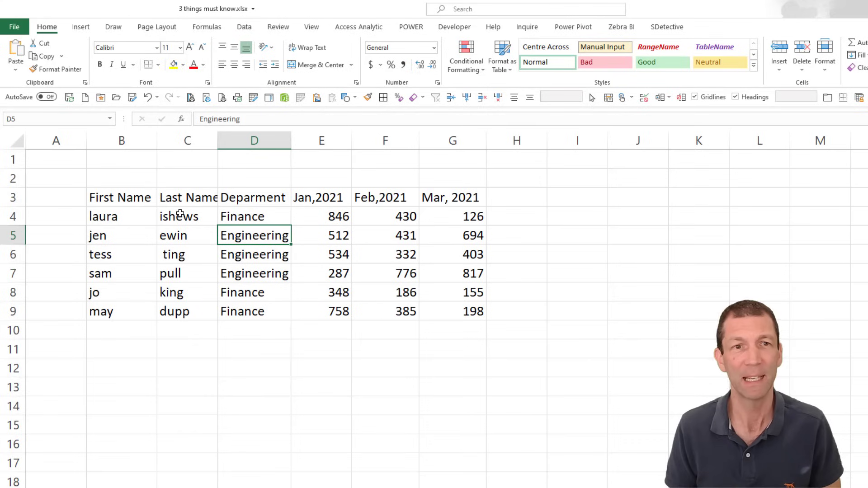
{"action": "key", "text": "ctrl+t"}
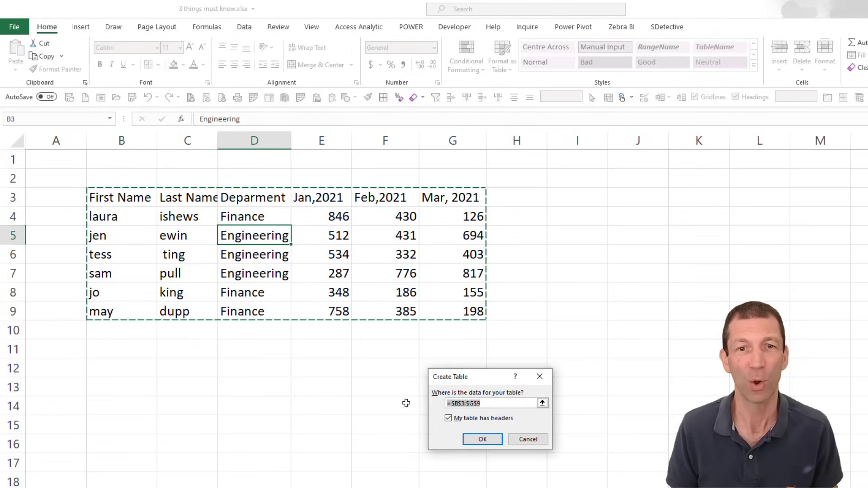
{"action": "left_click_drag", "start_coordinate": [471, 376], "coordinate": [377, 197]}
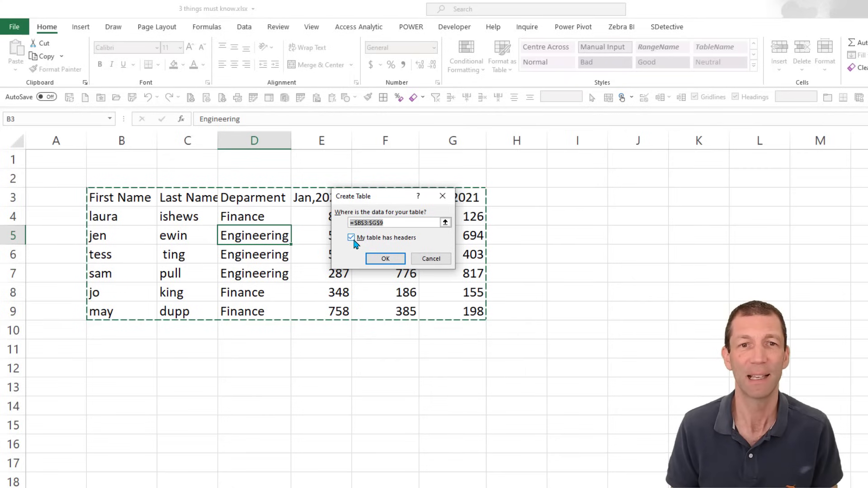
{"action": "left_click", "coordinate": [385, 258]}
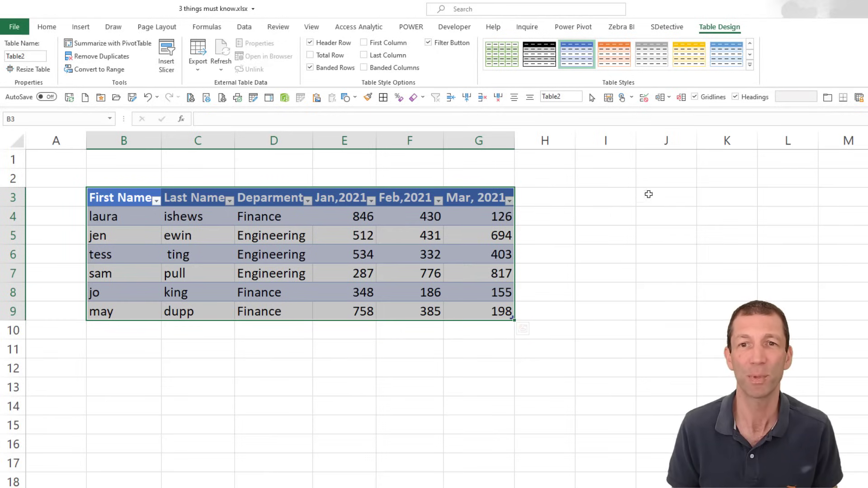
{"action": "left_click", "coordinate": [663, 193]}
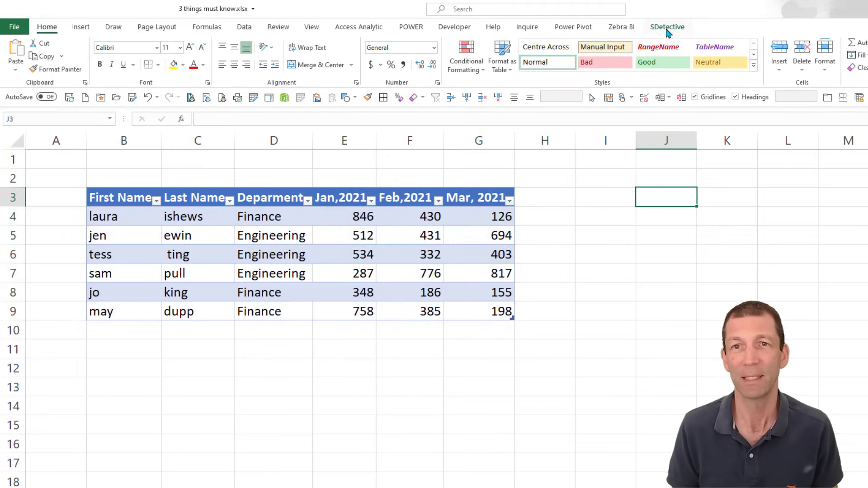
{"action": "left_click", "coordinate": [246, 251]}
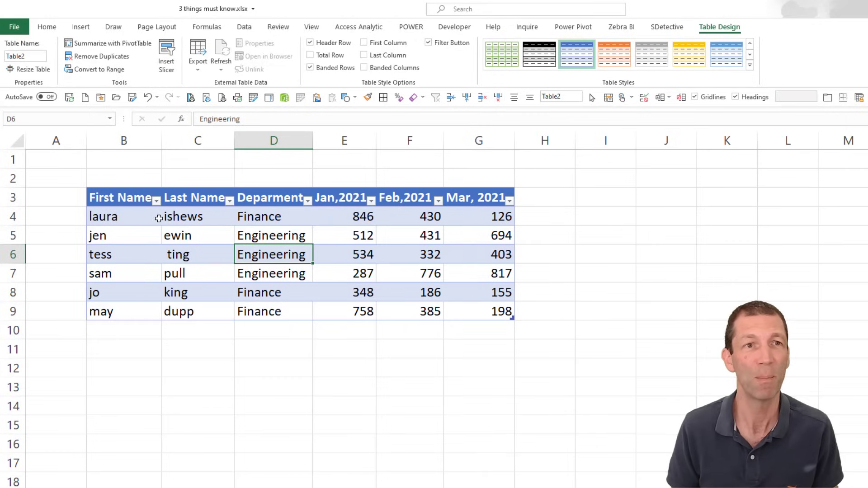
{"action": "left_click", "coordinate": [47, 27]}
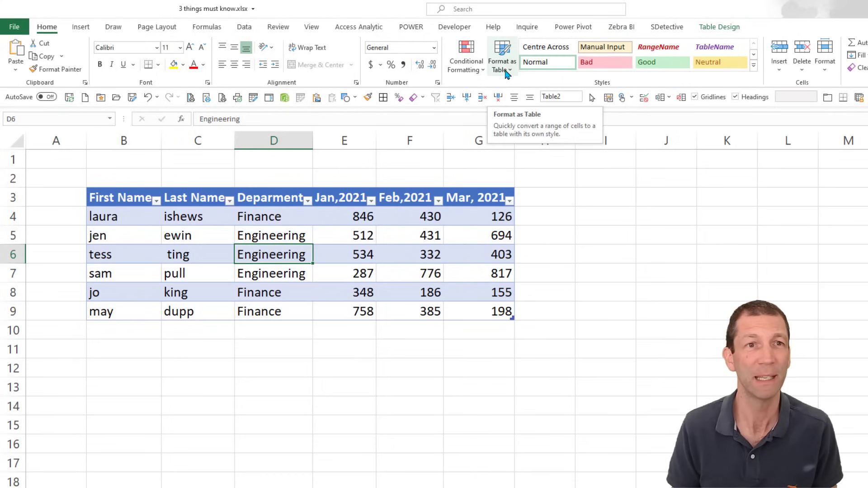
{"action": "left_click", "coordinate": [81, 28]}
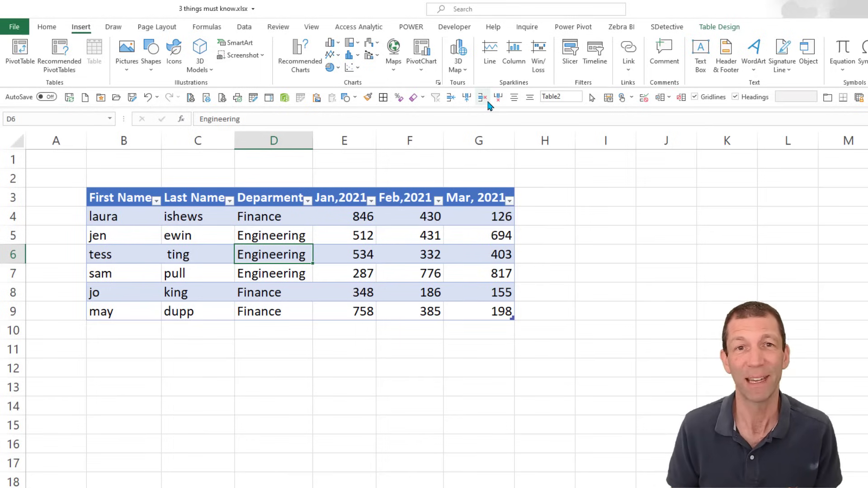
{"action": "left_click", "coordinate": [450, 99]}
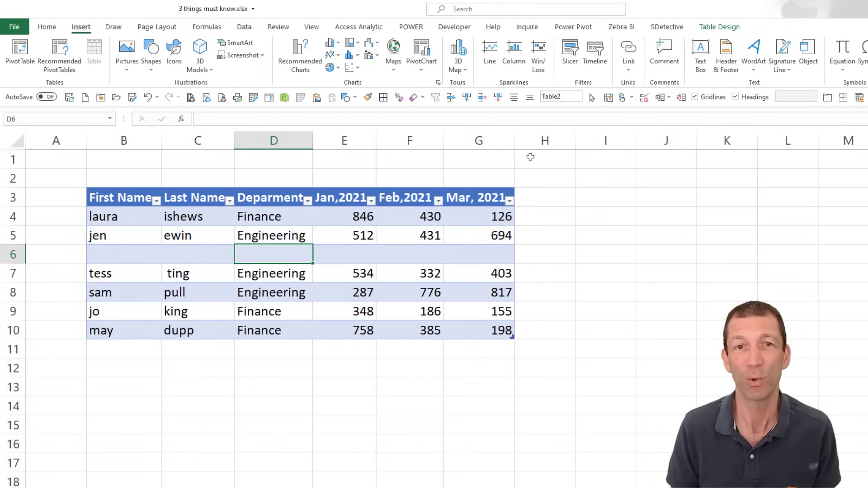
{"action": "left_click", "coordinate": [482, 99]}
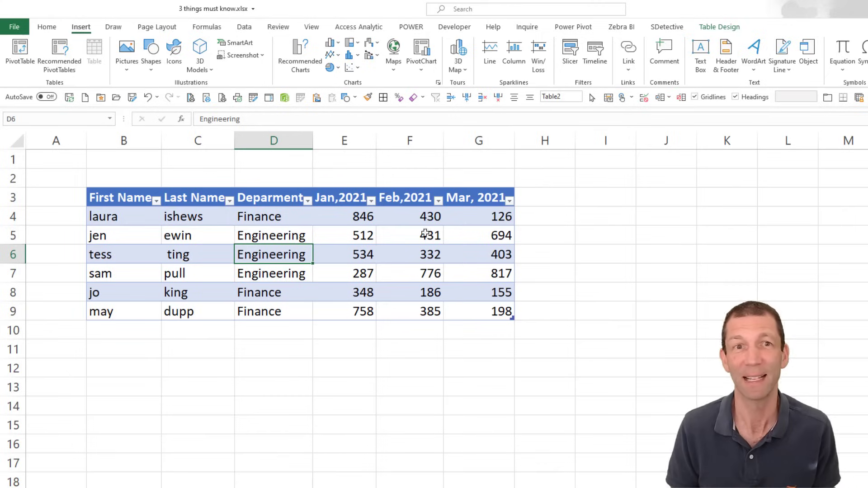
{"action": "scroll", "coordinate": [380, 244], "scroll_direction": "down", "scroll_amount": 2}
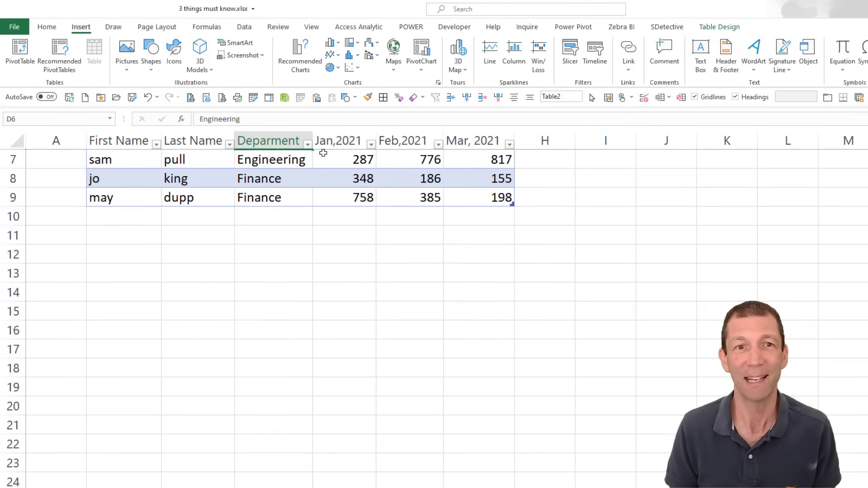
{"action": "left_click", "coordinate": [275, 162]}
{"action": "scroll", "coordinate": [269, 240], "scroll_direction": "up", "scroll_amount": 1}
{"action": "left_click", "coordinate": [273, 291]}
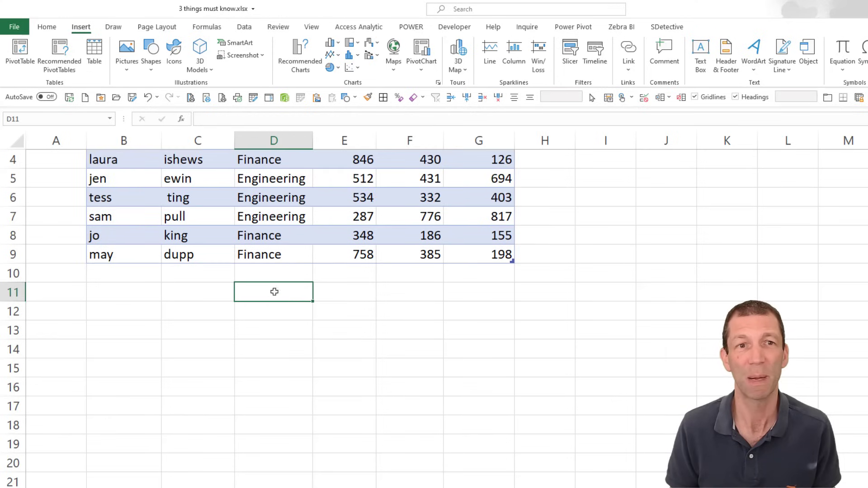
{"action": "left_click", "coordinate": [280, 200]}
{"action": "left_click", "coordinate": [191, 215]}
{"action": "left_click", "coordinate": [309, 181]}
{"action": "scroll", "coordinate": [311, 186], "scroll_direction": "up", "scroll_amount": 1}
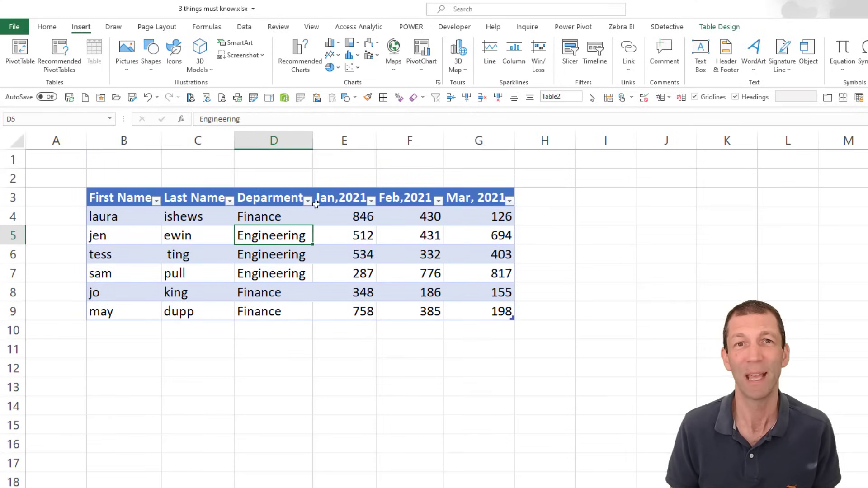
{"action": "scroll", "coordinate": [317, 227], "scroll_direction": "down", "scroll_amount": 1}
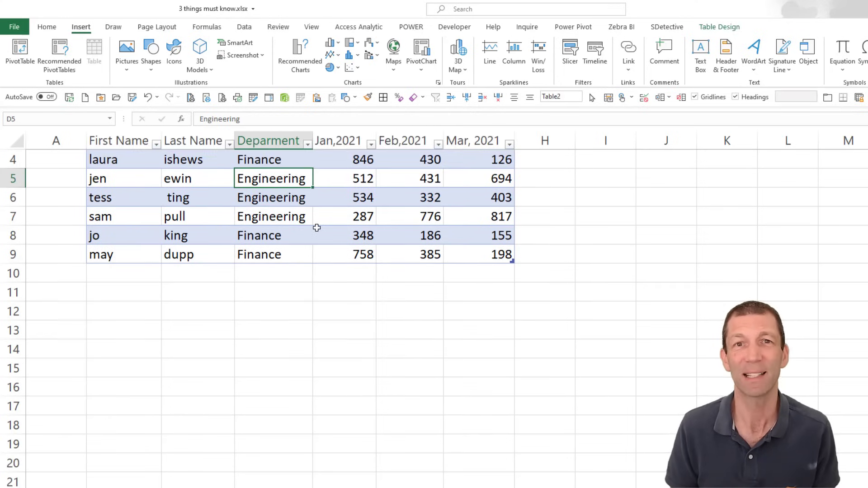
{"action": "scroll", "coordinate": [317, 227], "scroll_direction": "up", "scroll_amount": 1}
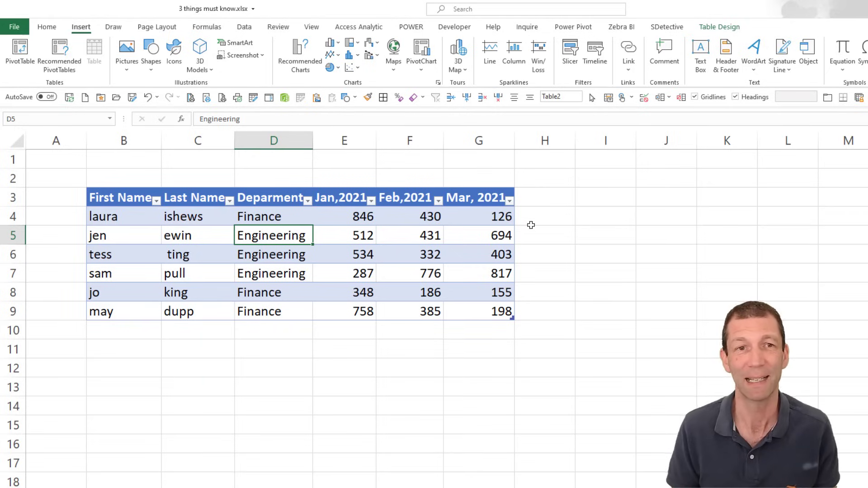
- Enter =TEXTJOIN(" ",,Table2[@[First Name]:[Last Name]]) in H4 to fill full names down column H
{"action": "left_click", "coordinate": [129, 215]}
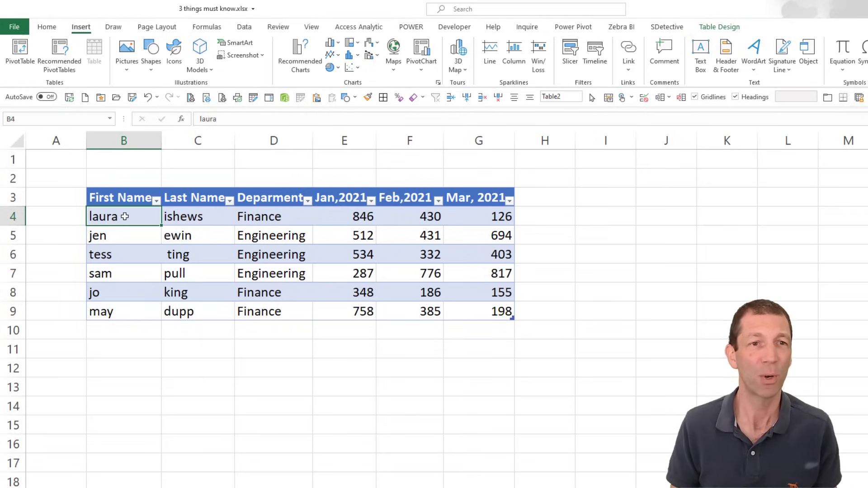
{"action": "left_click", "coordinate": [205, 216]}
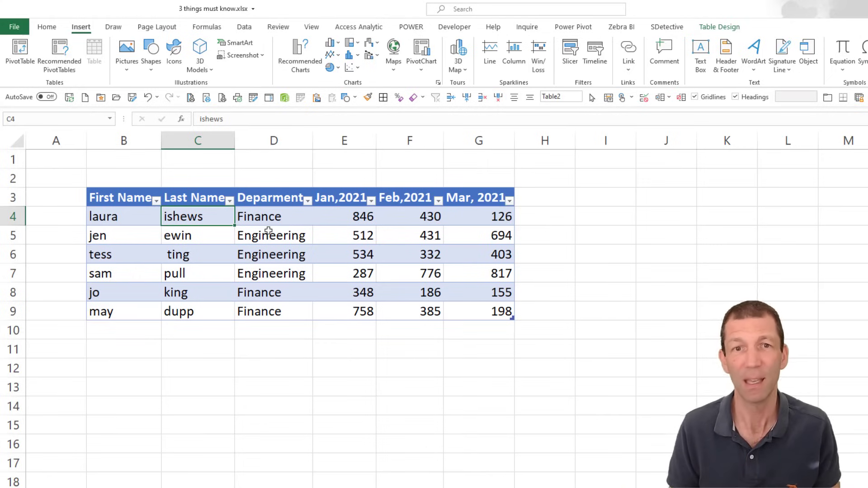
{"action": "left_click", "coordinate": [529, 217]}
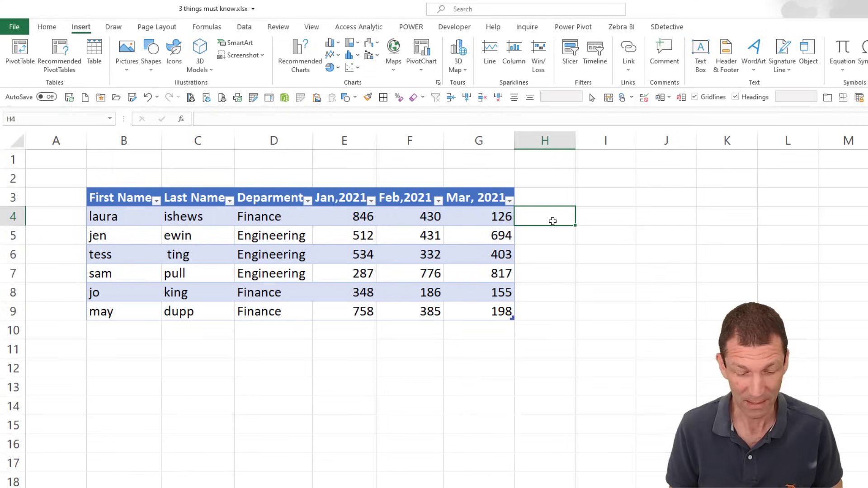
{"action": "type", "text": "=textj"}
{"action": "key", "text": "Tab"}
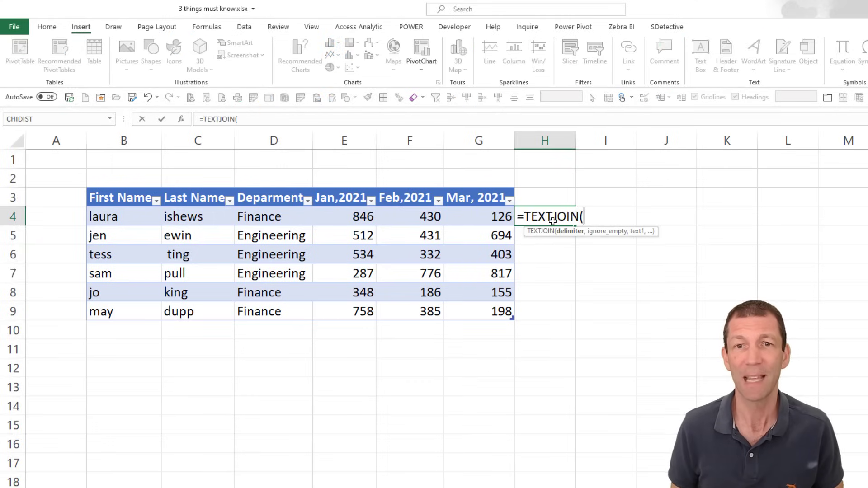
{"action": "type", "text": "\""}
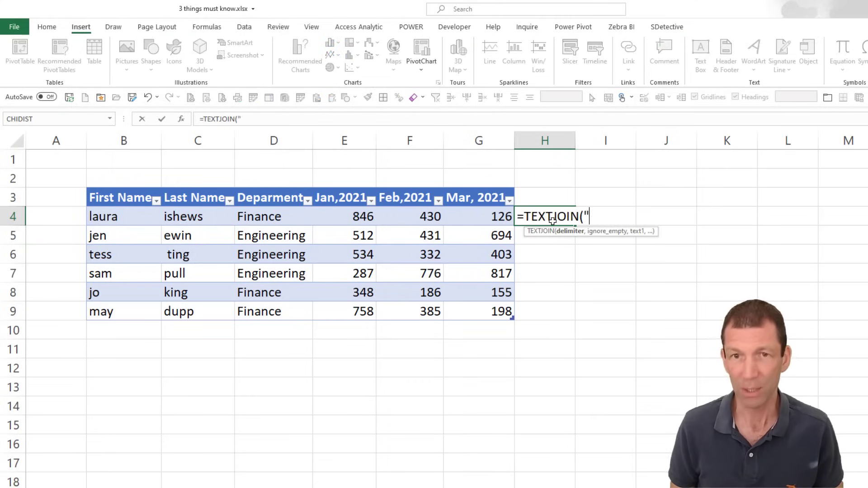
{"action": "type", "text": " \""}
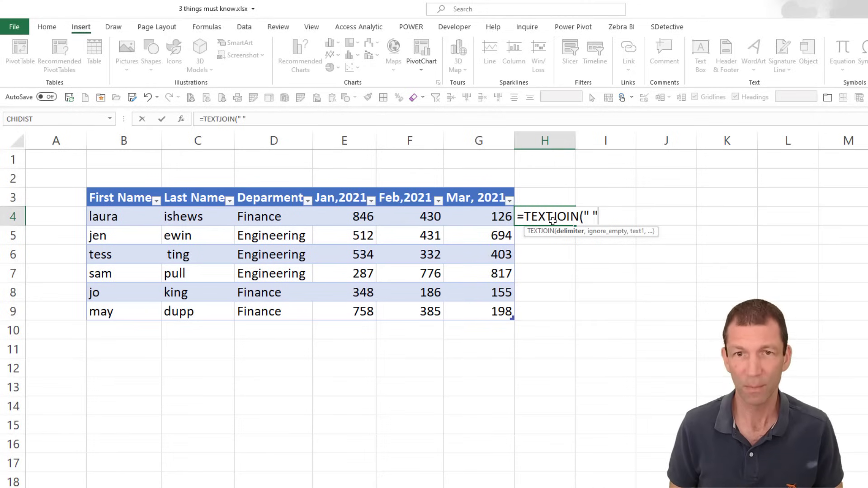
{"action": "type", "text": ","}
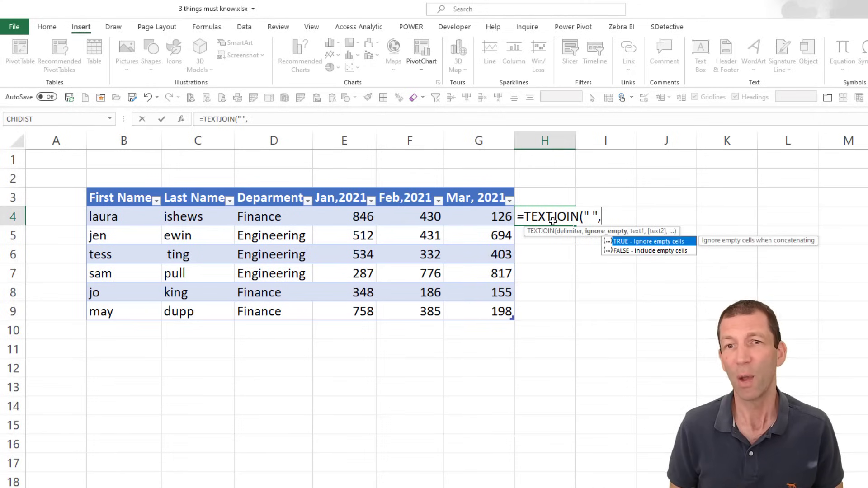
{"action": "type", "text": ","}
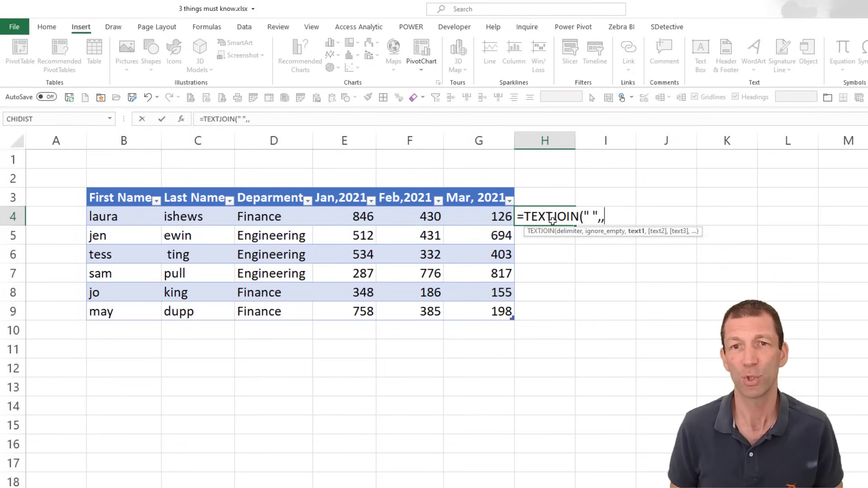
{"action": "left_click", "coordinate": [140, 218]}
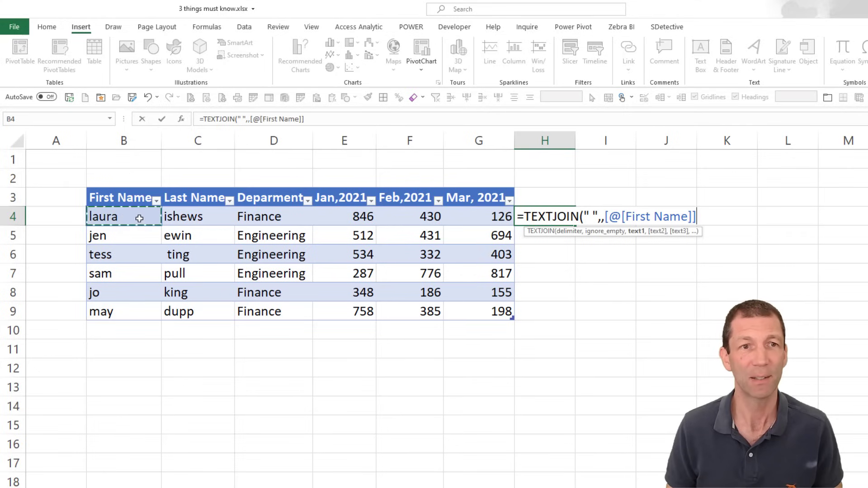
{"action": "left_click_drag", "start_coordinate": [139, 218], "coordinate": [186, 218]}
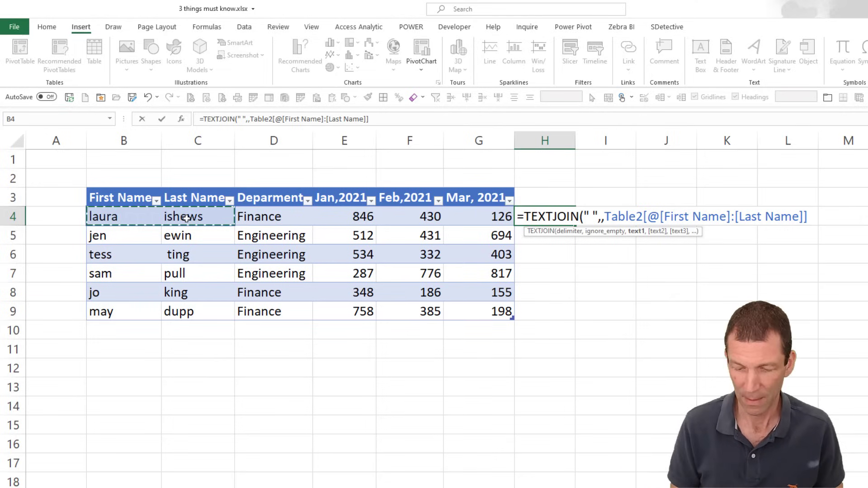
{"action": "type", "text": ")"}
{"action": "key", "text": "Return"}
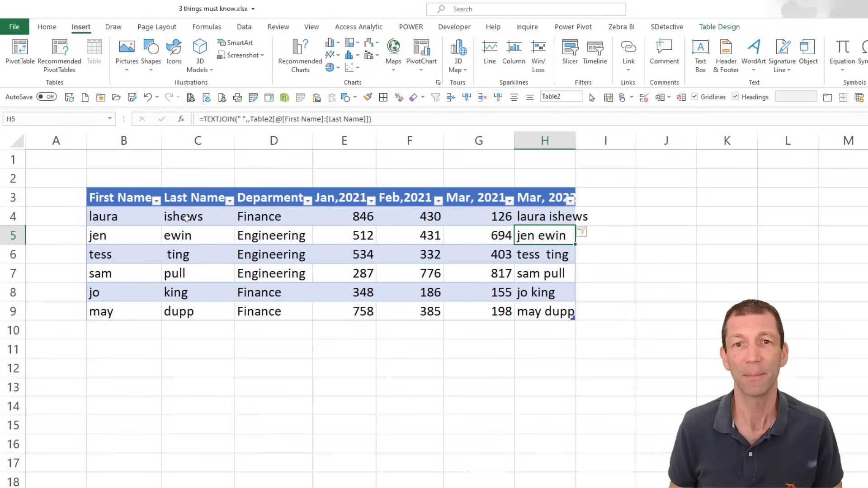
{"action": "key", "text": "Up"}
{"action": "key", "text": "Down"}
{"action": "key", "text": "Down"}
{"action": "key", "text": "Down"}
{"action": "key", "text": "Down"}
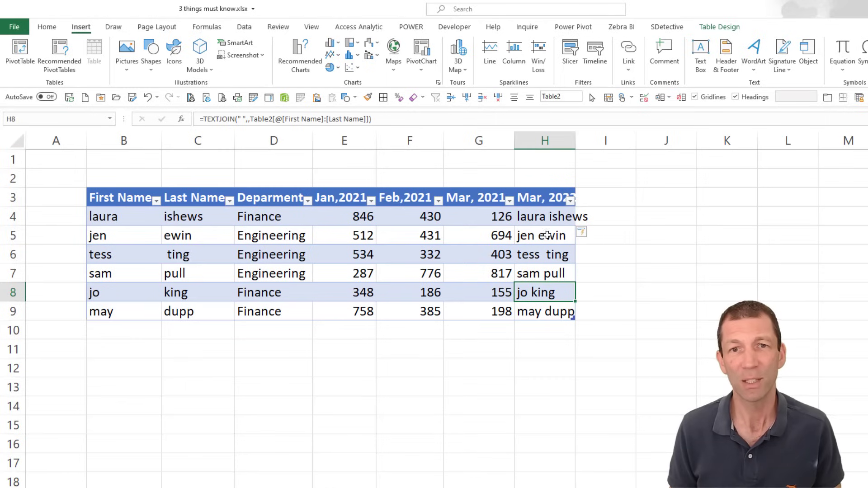
{"action": "left_click", "coordinate": [544, 253]}
{"action": "double_click", "coordinate": [547, 260]}
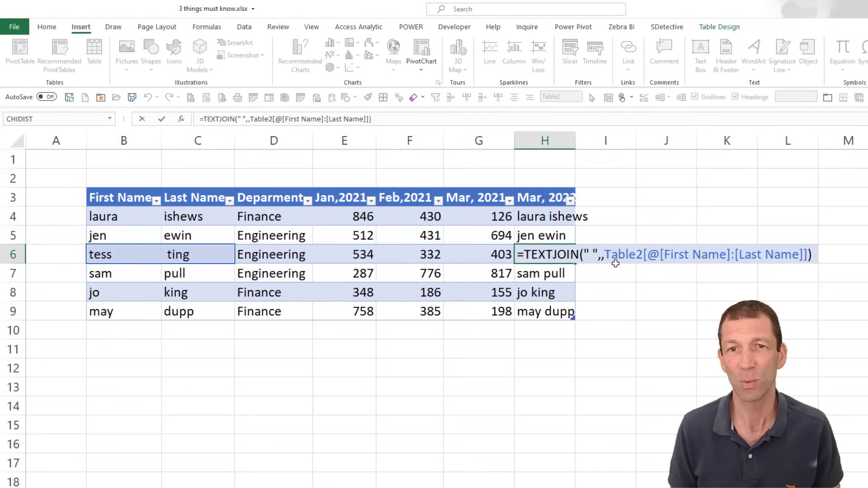
{"action": "left_click", "coordinate": [588, 254]}
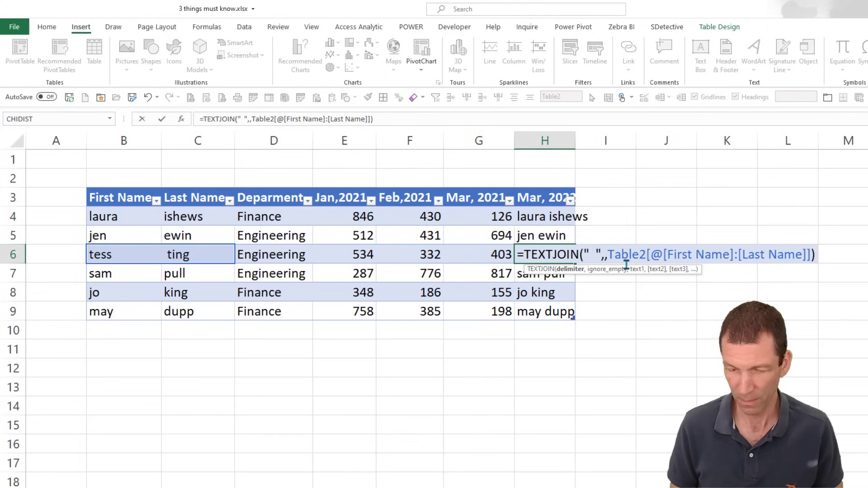
{"action": "type", "text": ":"}
{"action": "key", "text": "Return"}
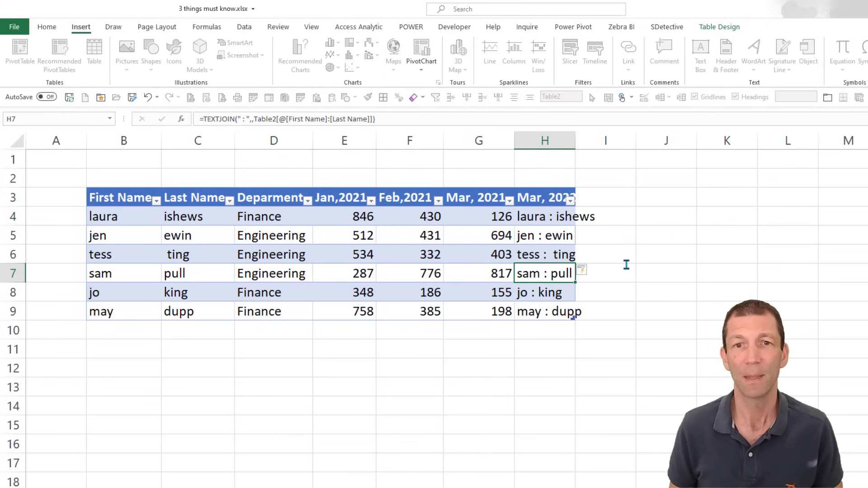
{"action": "key", "text": "Up"}
{"action": "key", "text": "Up"}
{"action": "key", "text": "Up"}
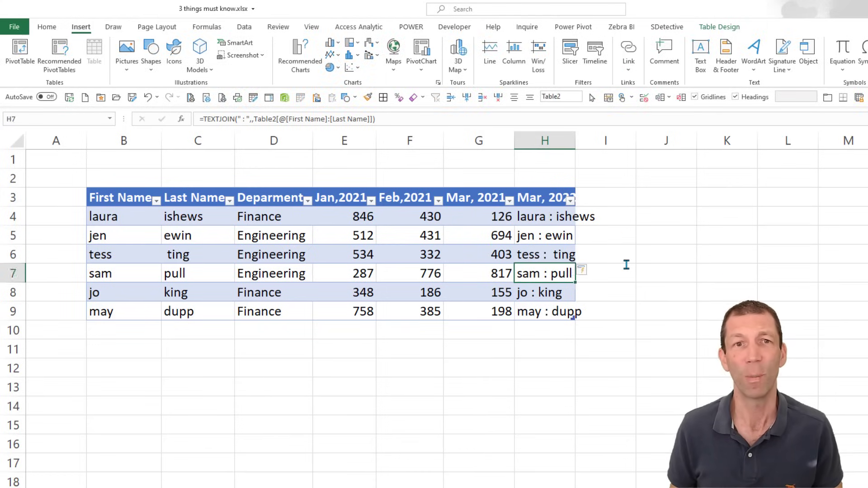
{"action": "key", "text": "Down"}
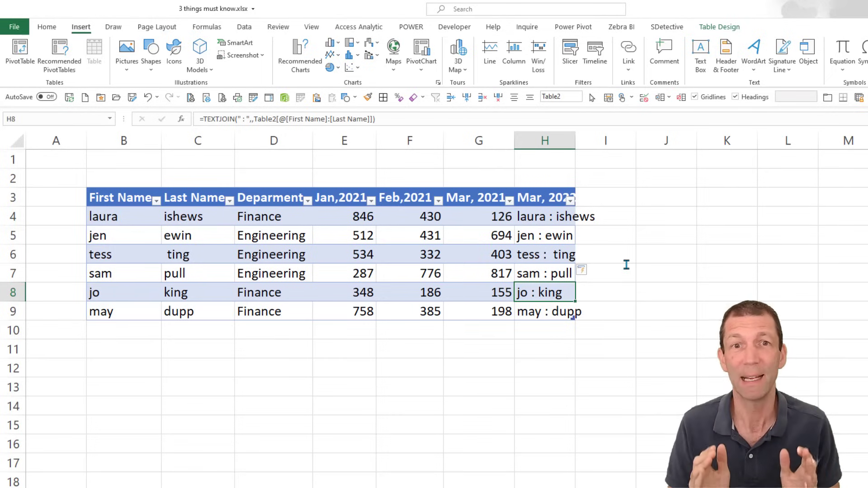
- Title column H's header cell H3 'Full Name'
{"action": "left_click", "coordinate": [547, 202]}
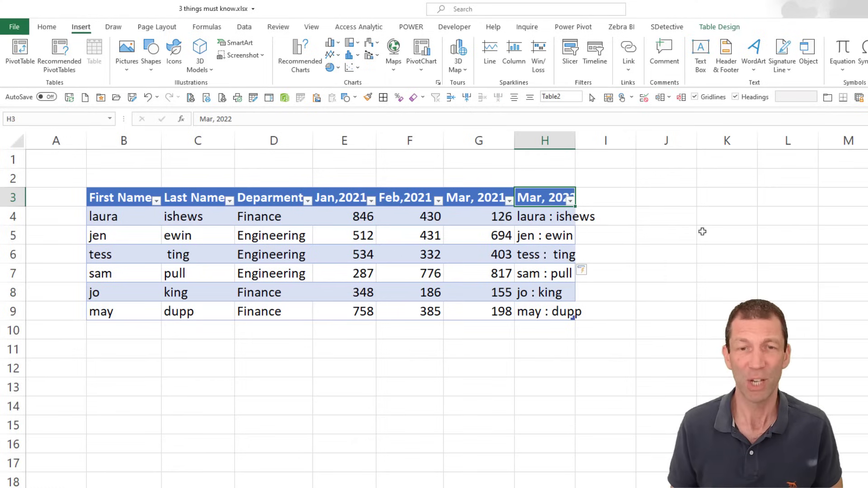
{"action": "type", "text": "Full Name"}
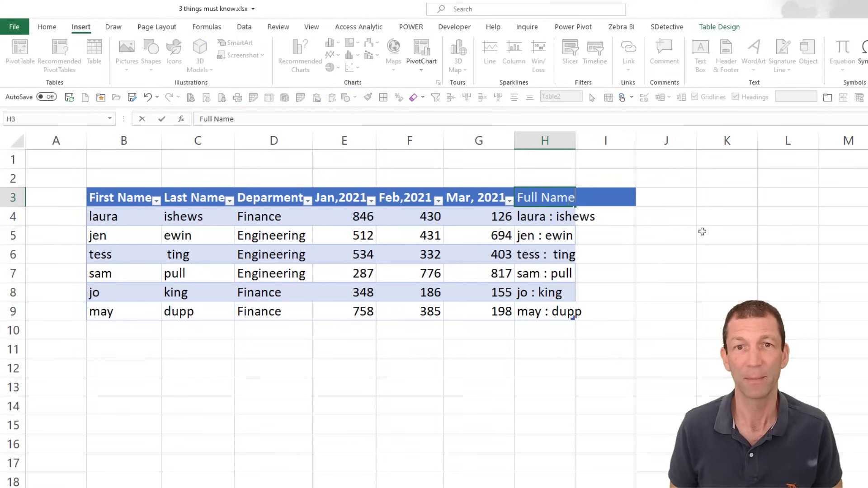
{"action": "key", "text": "Return"}
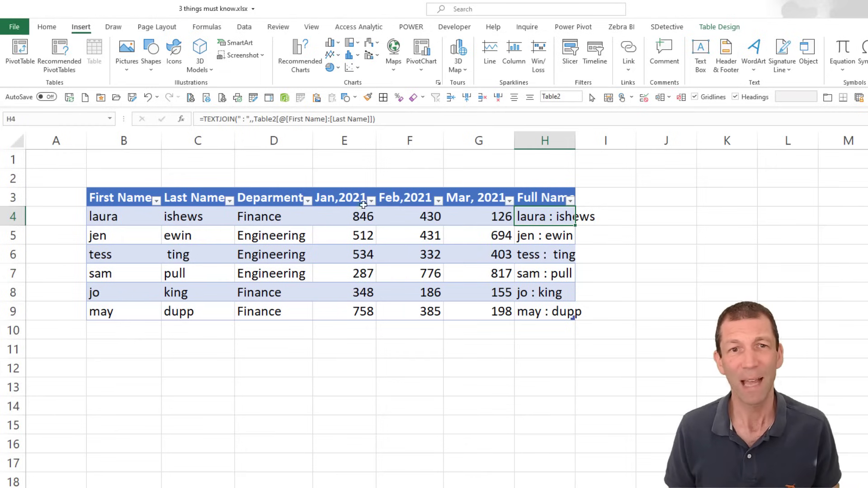
- In J4, enter a SUM formula totalling the whole Jan,2021 table column
{"action": "left_click", "coordinate": [681, 215]}
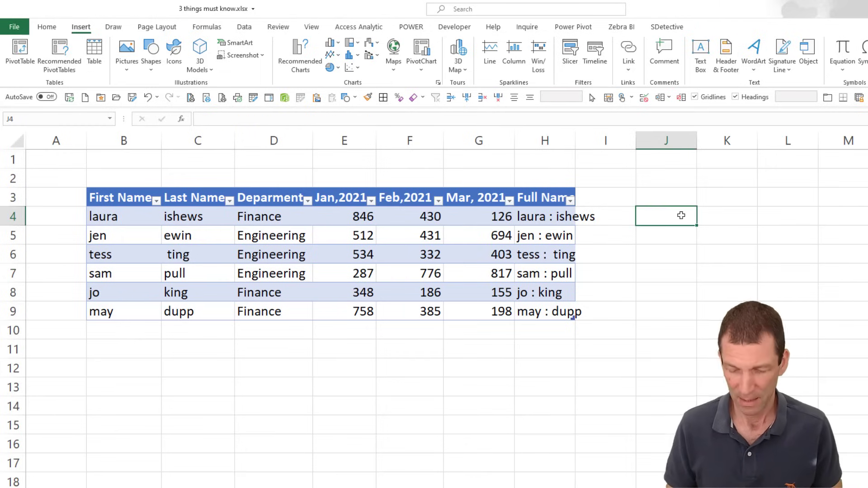
{"action": "type", "text": "=sum("}
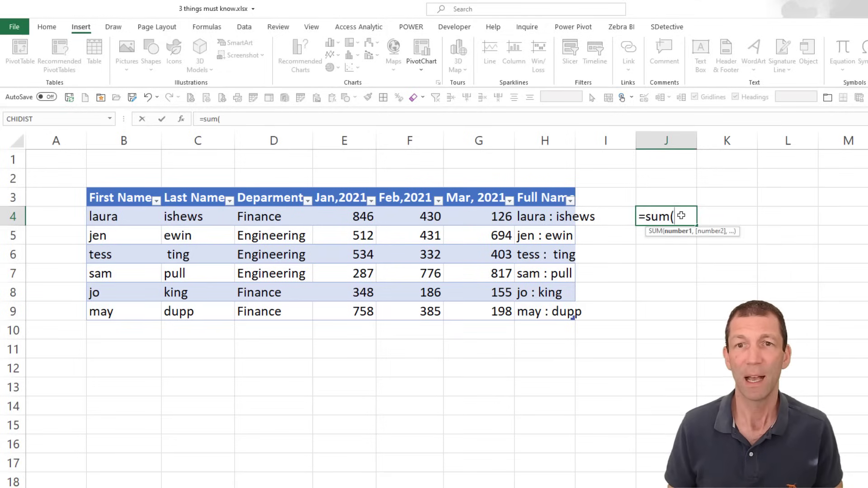
{"action": "left_click", "coordinate": [355, 254]}
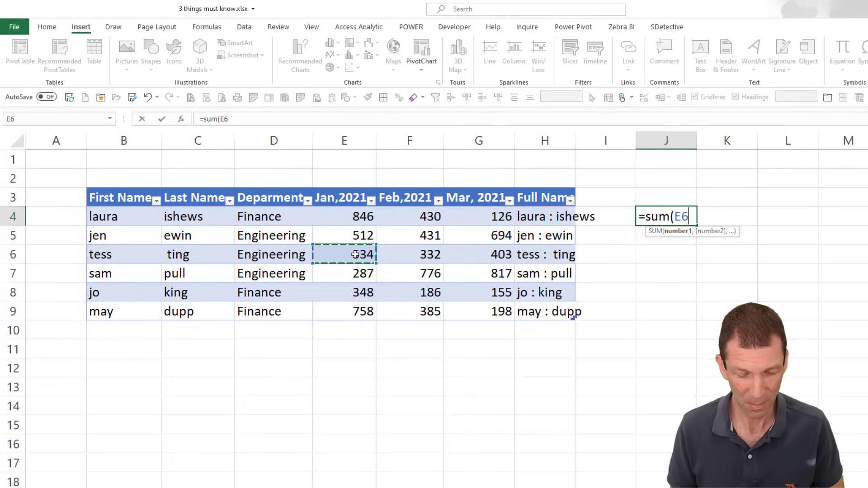
{"action": "key", "text": "ctrl+space"}
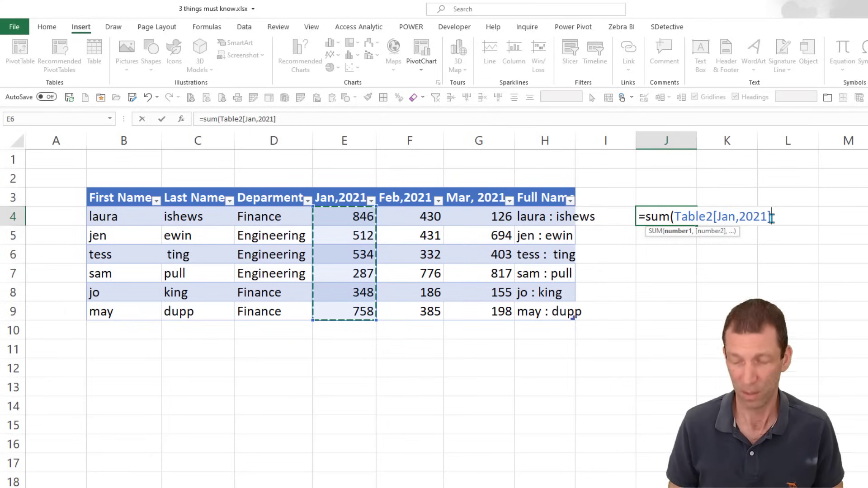
{"action": "type", "text": ")"}
{"action": "key", "text": "Return"}
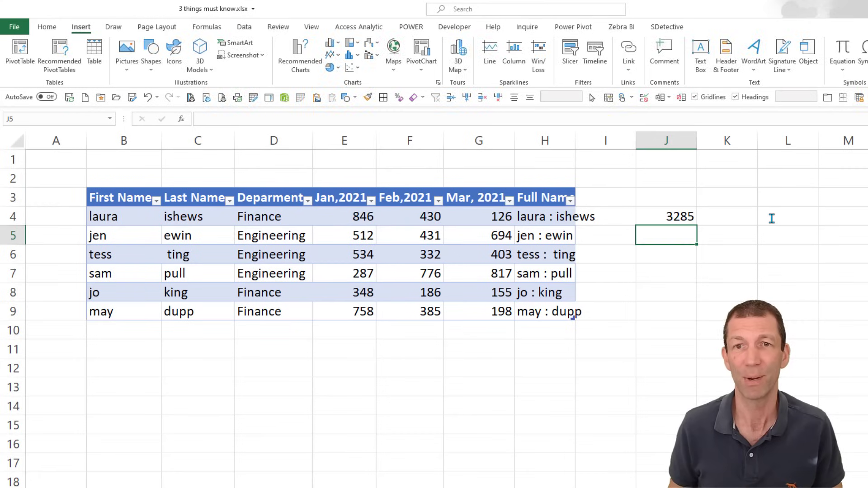
{"action": "key", "text": "Up"}
- Change J4's reference to =SUM(Table2[Feb,2021]), giving 2540
{"action": "key", "text": "F2"}
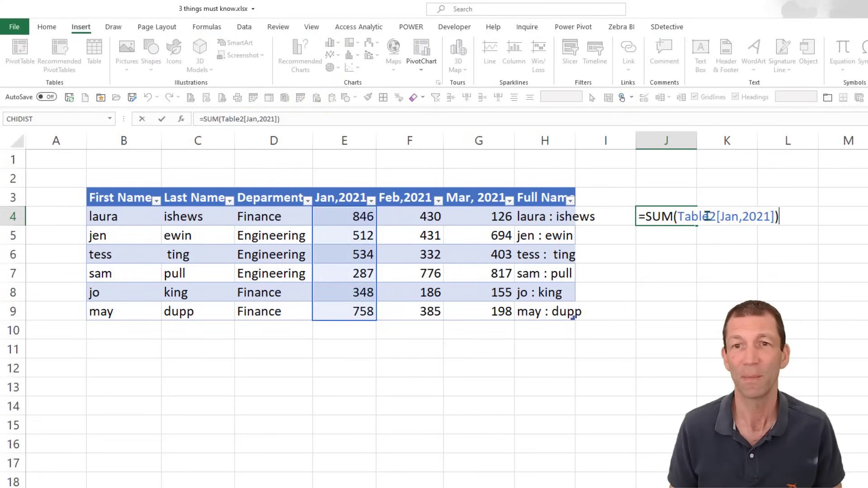
{"action": "key", "text": "Left"}
{"action": "key", "text": "Left"}
{"action": "key", "text": "Left"}
{"action": "key", "text": "Left"}
{"action": "key", "text": "Left"}
{"action": "key", "text": "Left"}
{"action": "key", "text": "Left"}
{"action": "key", "text": "Left"}
{"action": "key", "text": "Left"}
{"action": "key", "text": "Left"}
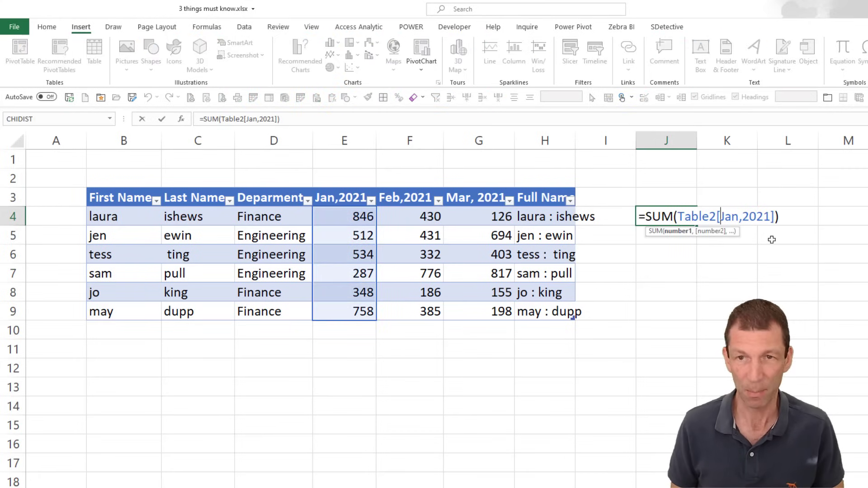
{"action": "type", "text": "Fe"}
{"action": "key", "text": "Tab"}
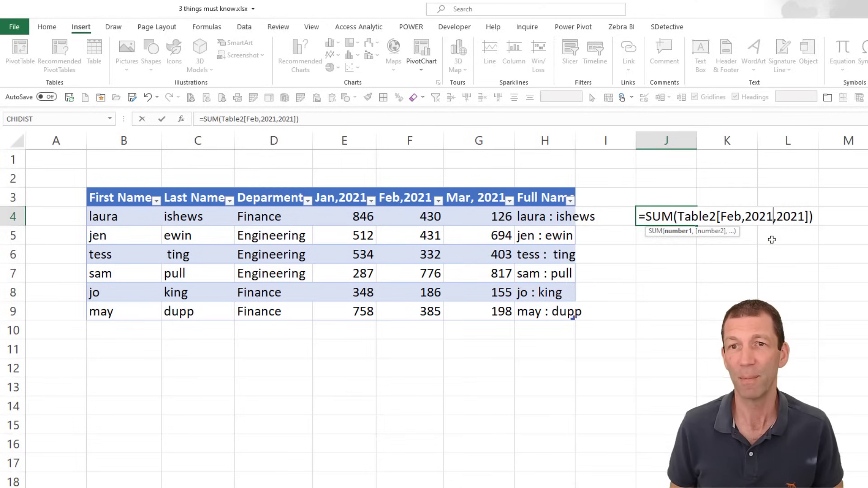
{"action": "key", "text": "Delete"}
{"action": "key", "text": "Delete"}
{"action": "key", "text": "Delete"}
{"action": "key", "text": "Delete"}
{"action": "key", "text": "Delete"}
{"action": "key", "text": "Delete"}
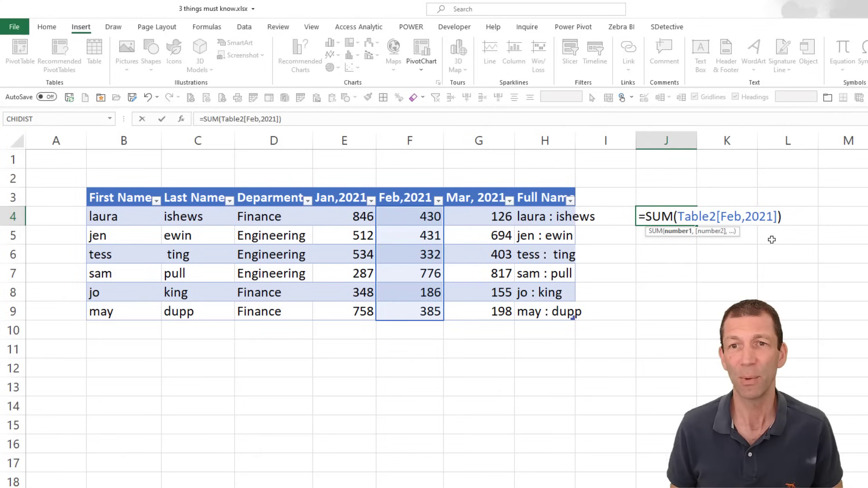
{"action": "key", "text": "Return"}
{"action": "key", "text": "Up"}
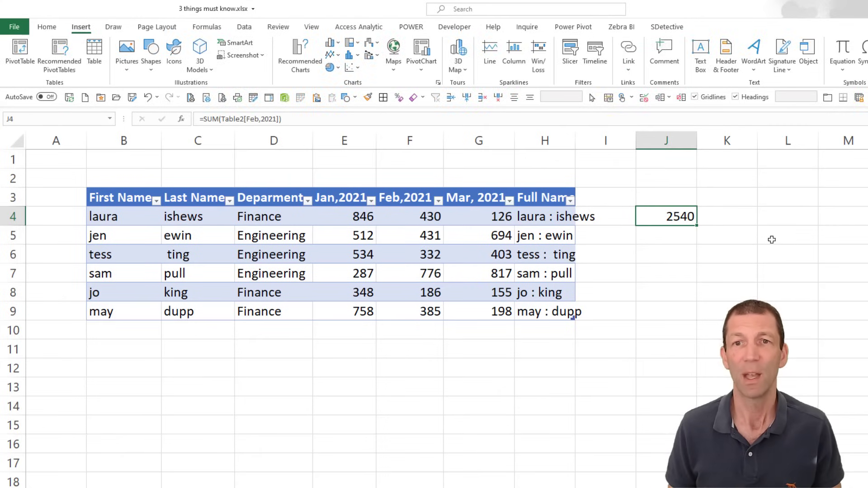
{"action": "key", "text": "F2"}
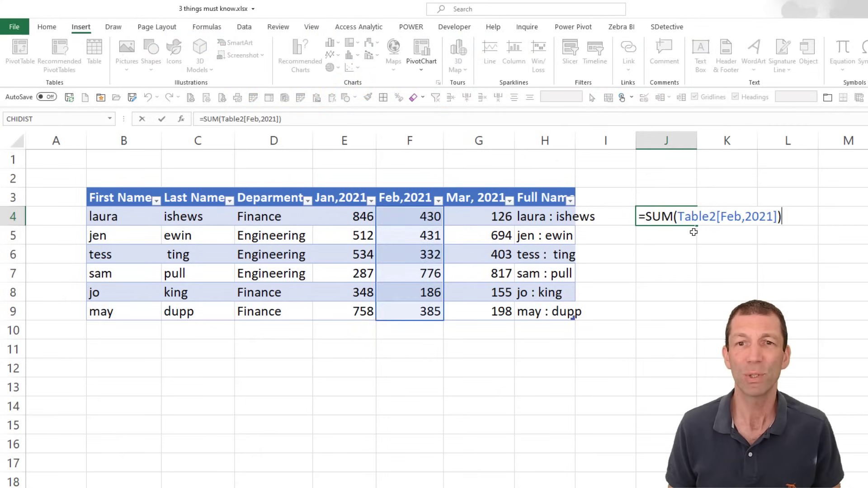
{"action": "left_click", "coordinate": [468, 235]}
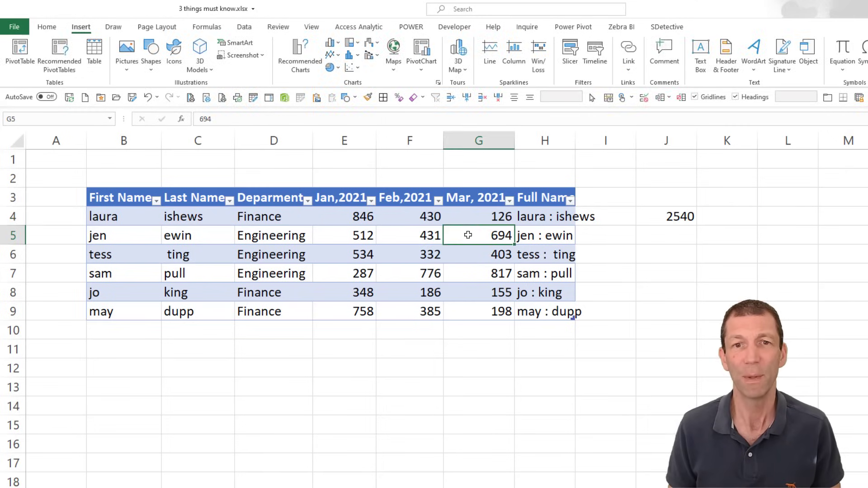
- Rename the table to tblStaff in the Table Design name box
{"action": "left_click", "coordinate": [719, 26]}
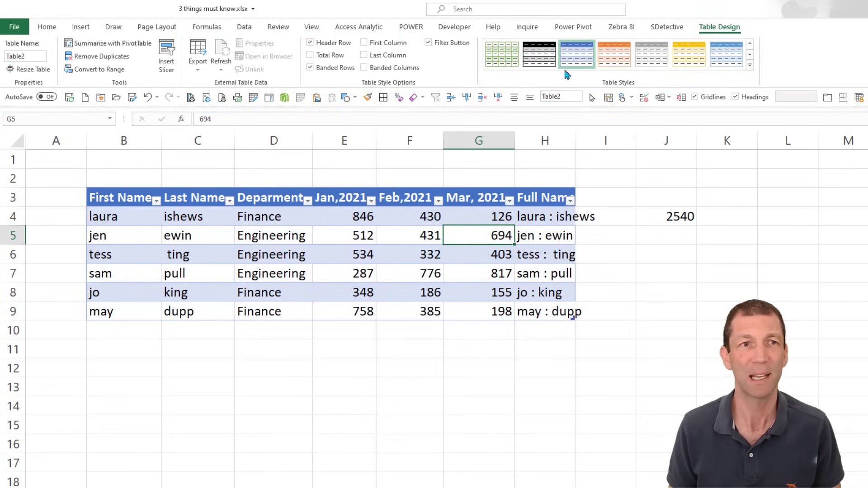
{"action": "left_click", "coordinate": [29, 58]}
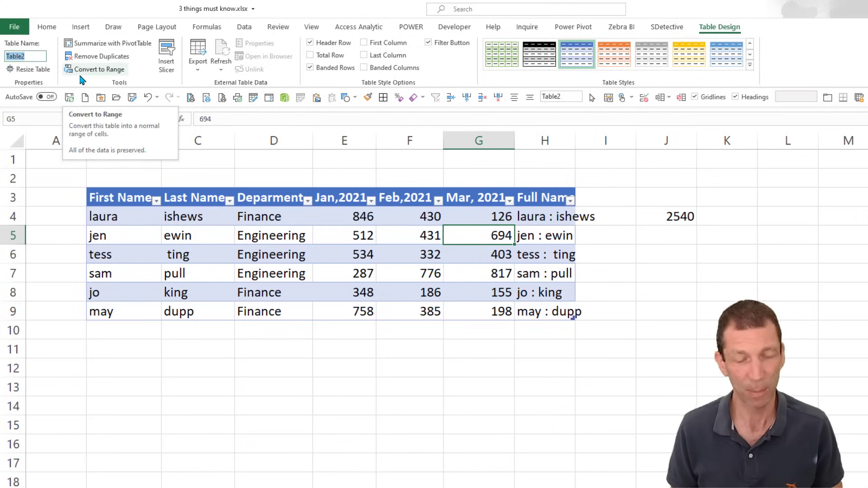
{"action": "type", "text": "tbl"}
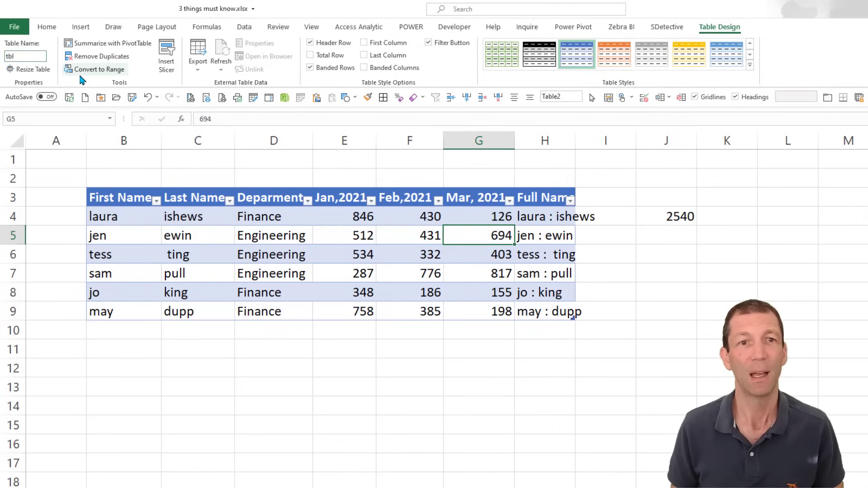
{"action": "type", "text": "Staff"}
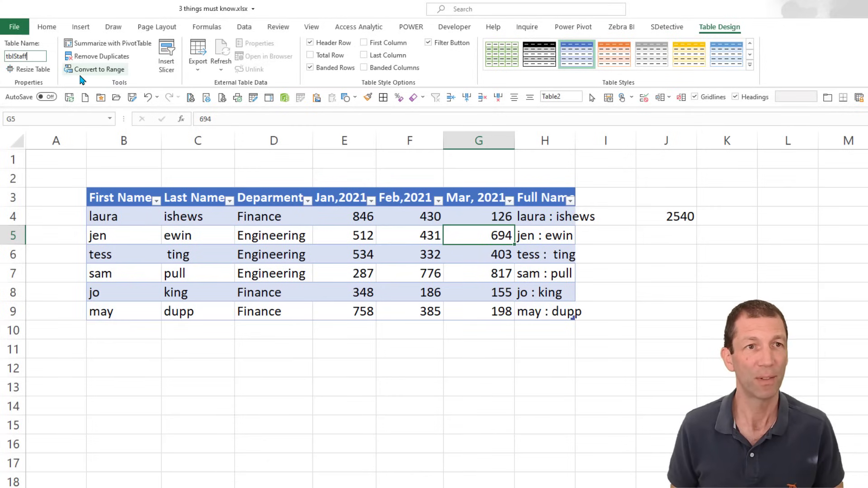
{"action": "key", "text": "Return"}
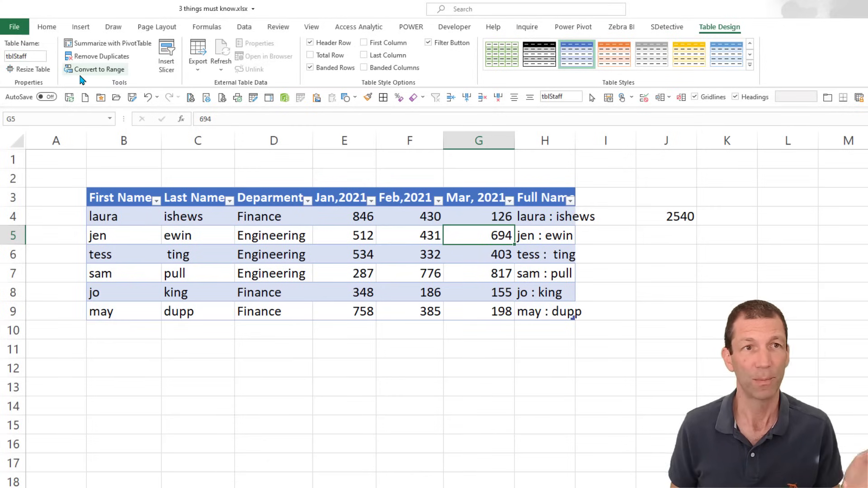
- Check that the J4 total formula now references tblStaff
{"action": "left_click", "coordinate": [672, 217]}
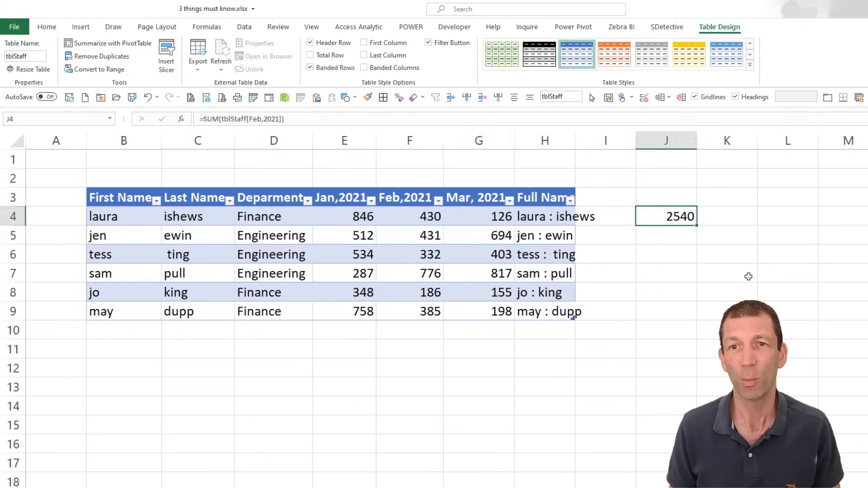
{"action": "key", "text": "F2"}
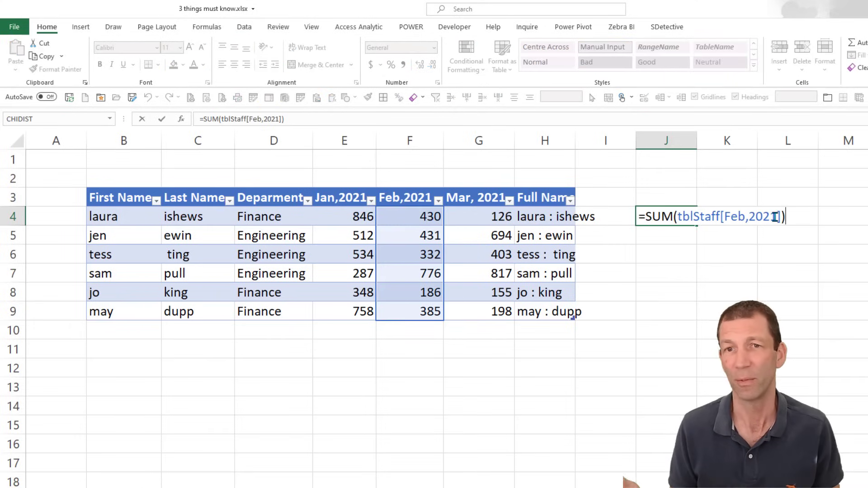
{"action": "key", "text": "Escape"}
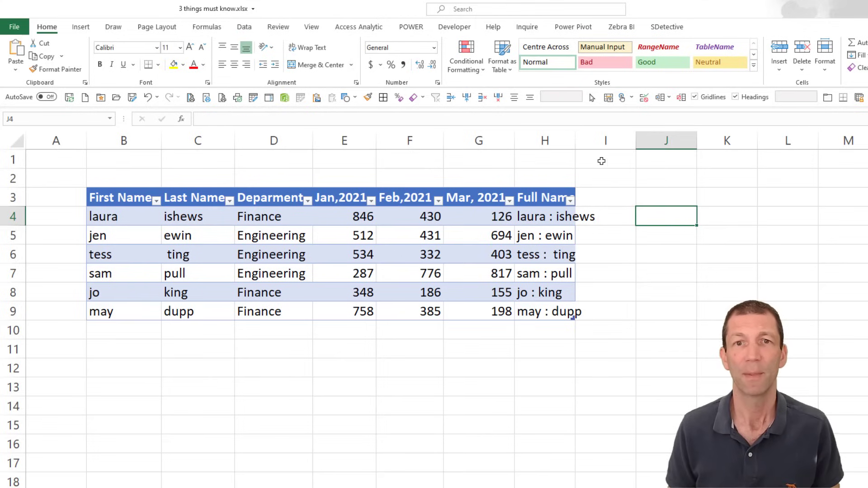
- Delete column H (Full Name) so tblStaff spans B3:G9
{"action": "left_click", "coordinate": [556, 140]}
{"action": "right_click", "coordinate": [556, 141]}
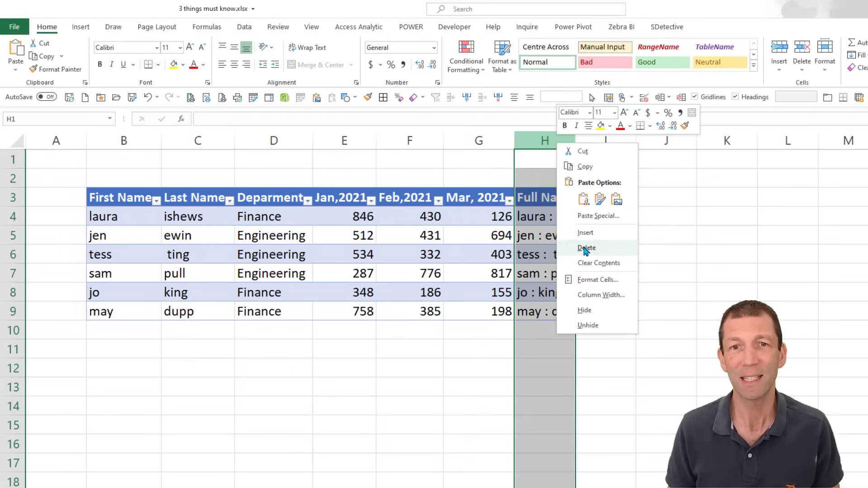
{"action": "key", "text": "Escape"}
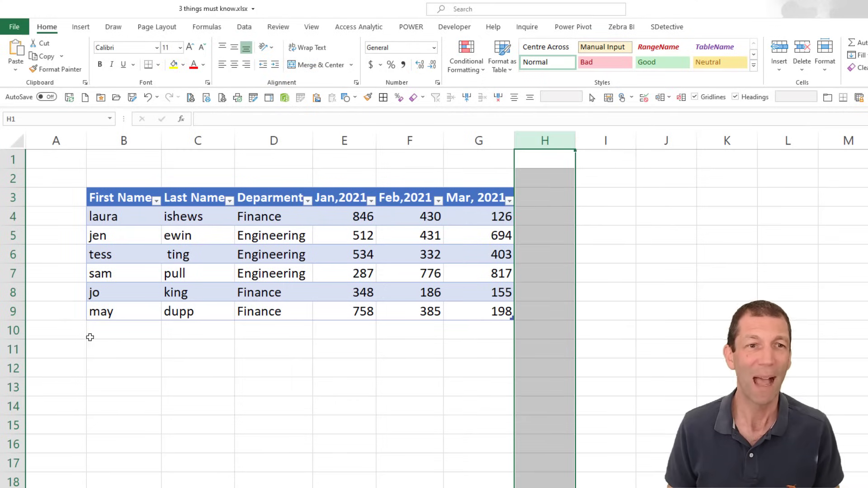
{"action": "left_click", "coordinate": [122, 329]}
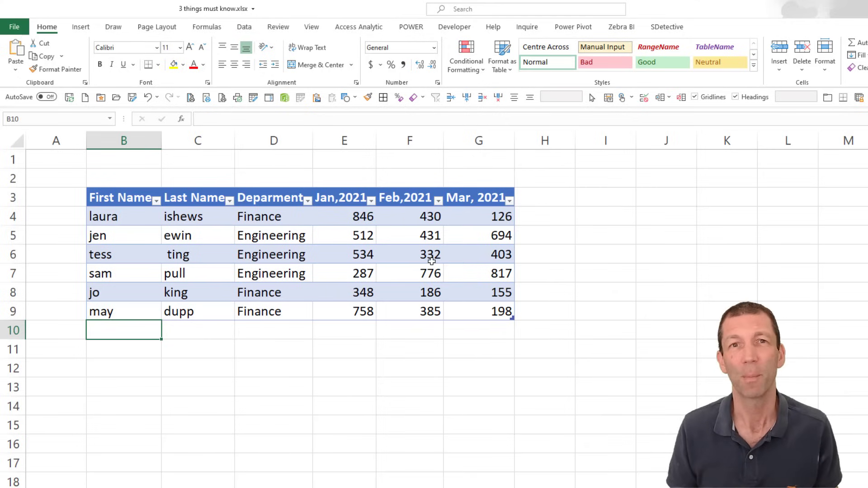
{"action": "left_click", "coordinate": [244, 27]}
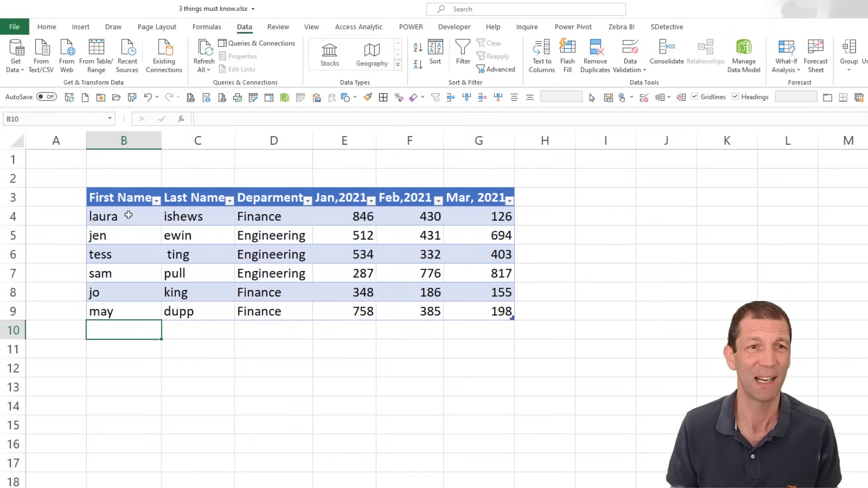
{"action": "left_click_drag", "start_coordinate": [130, 216], "coordinate": [506, 315]}
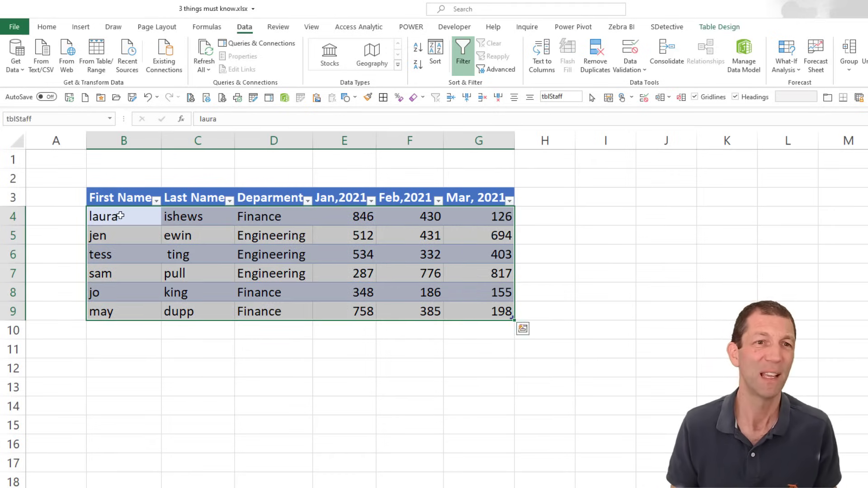
{"action": "left_click_drag", "start_coordinate": [119, 216], "coordinate": [181, 307]}
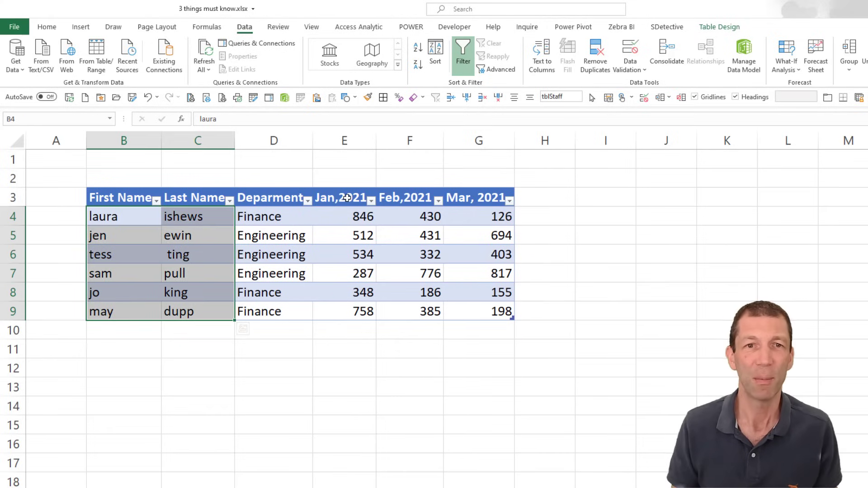
{"action": "left_click_drag", "start_coordinate": [346, 199], "coordinate": [479, 305]}
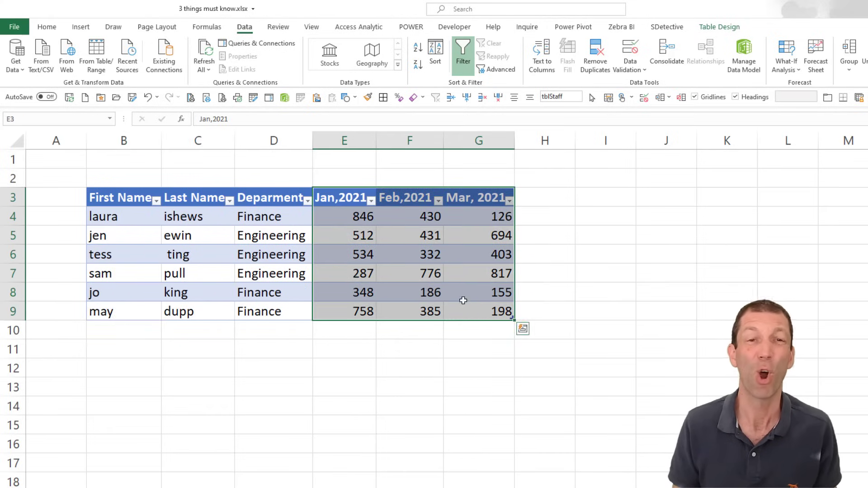
{"action": "left_click", "coordinate": [369, 270]}
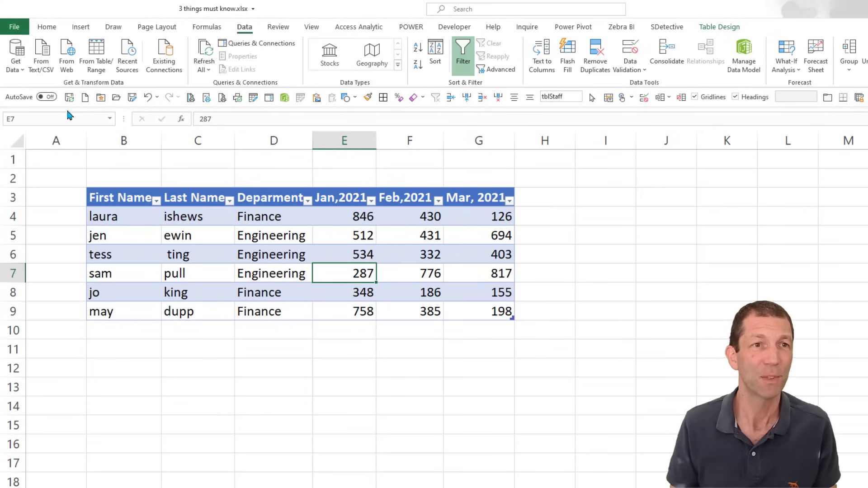
{"action": "left_click", "coordinate": [20, 68]}
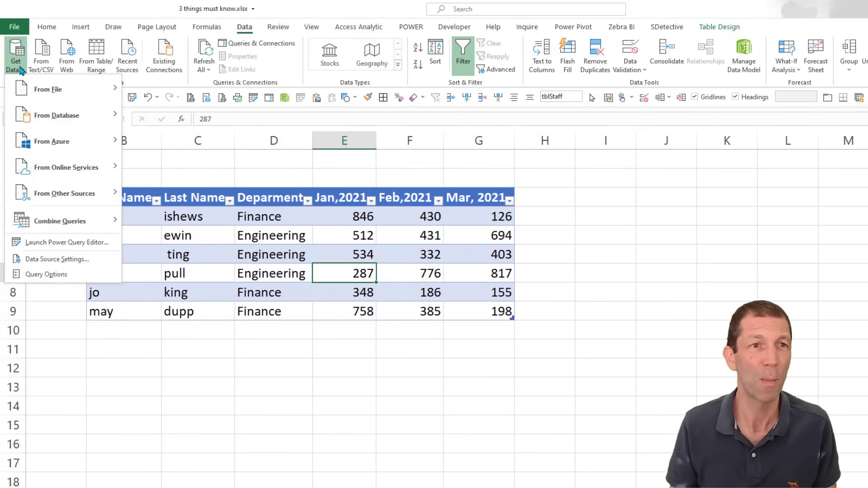
{"action": "mouse_move", "coordinate": [45, 93]}
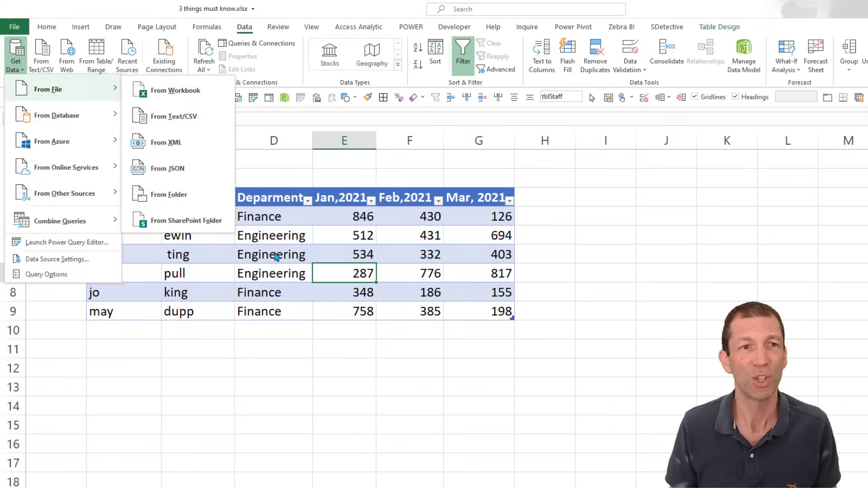
{"action": "left_click", "coordinate": [159, 144]}
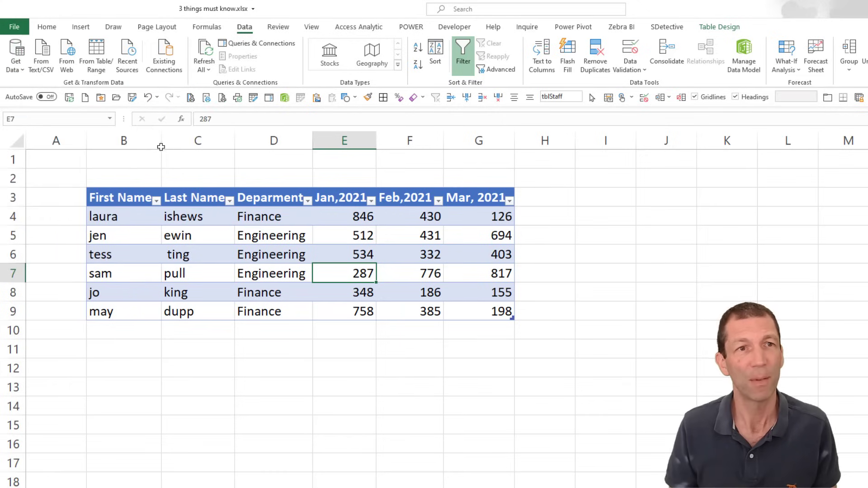
- Load tblStaff into the Power Query Editor with Data > From Table/Range
{"action": "left_click", "coordinate": [111, 65]}
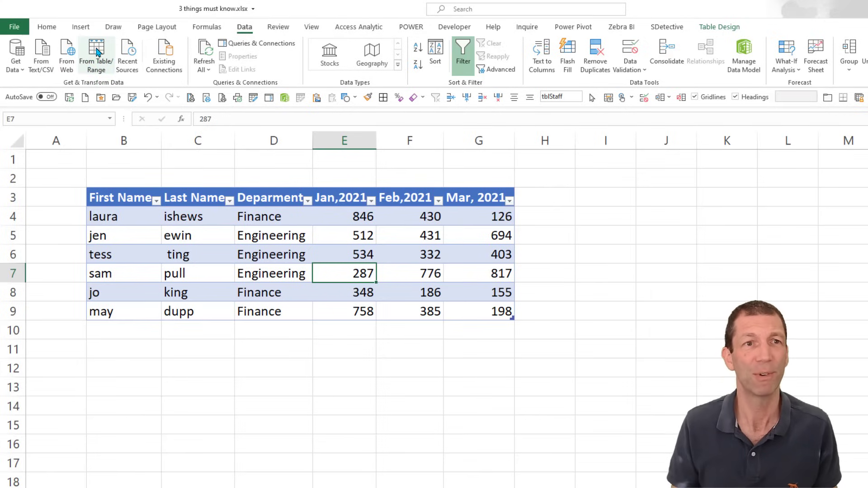
{"action": "left_click", "coordinate": [96, 56]}
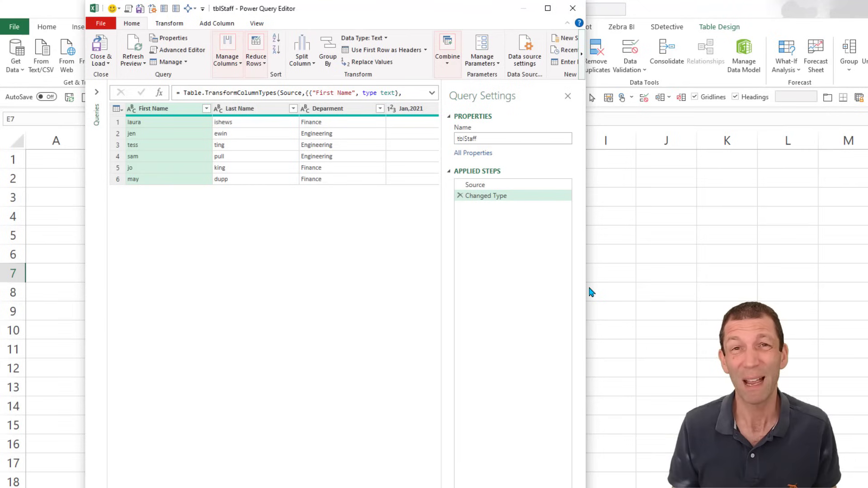
- Apply Capitalize Each Word to the First Name and Last Name columns
{"action": "left_click_drag", "start_coordinate": [611, 288], "coordinate": [733, 284]}
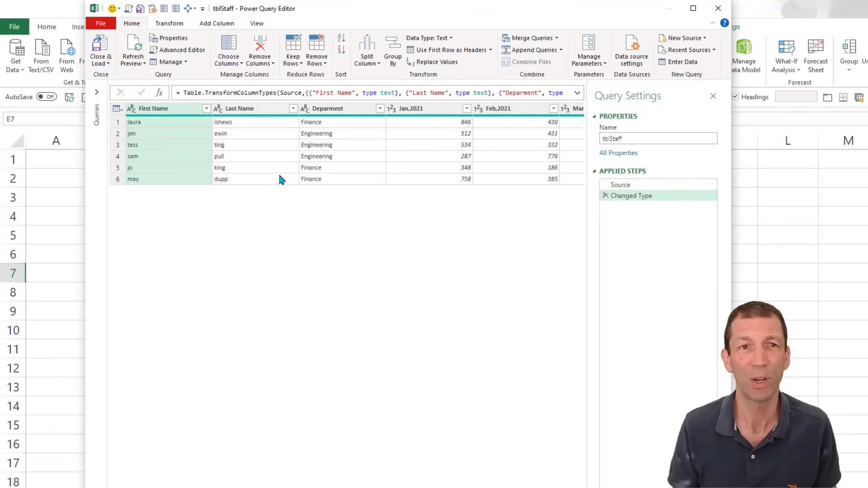
{"action": "left_click", "coordinate": [241, 110], "text": "ctrl"}
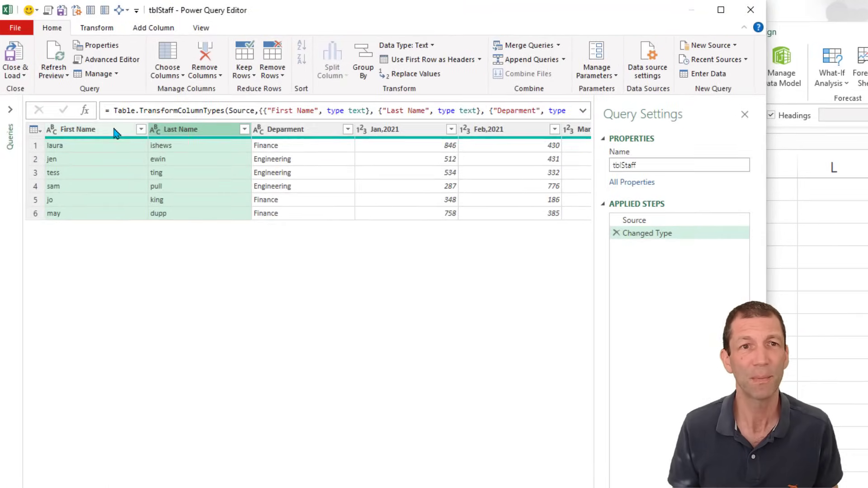
{"action": "left_click", "coordinate": [92, 28]}
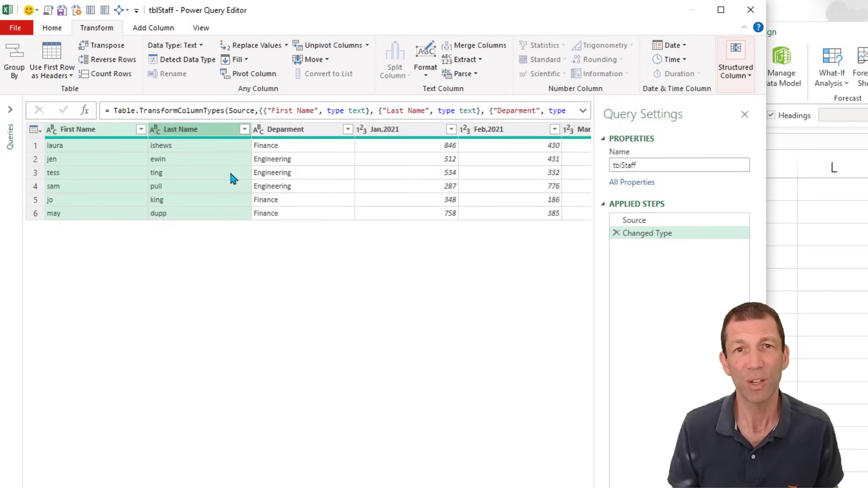
{"action": "left_click", "coordinate": [431, 76]}
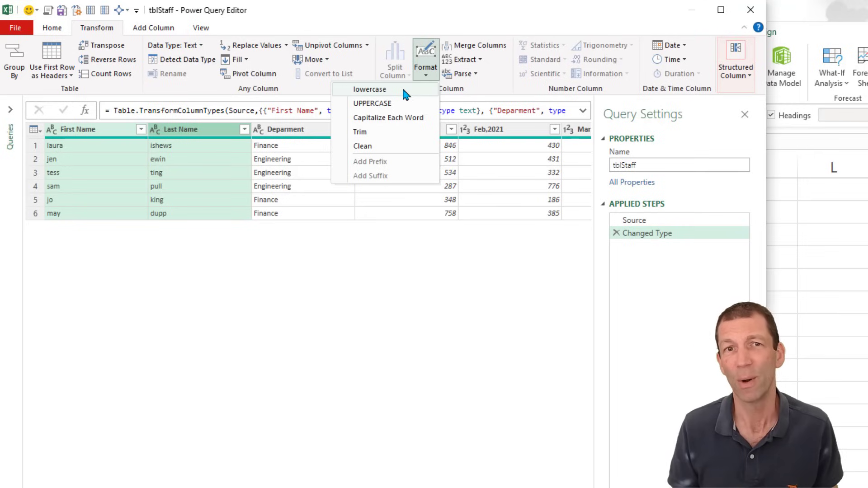
{"action": "left_click", "coordinate": [394, 119]}
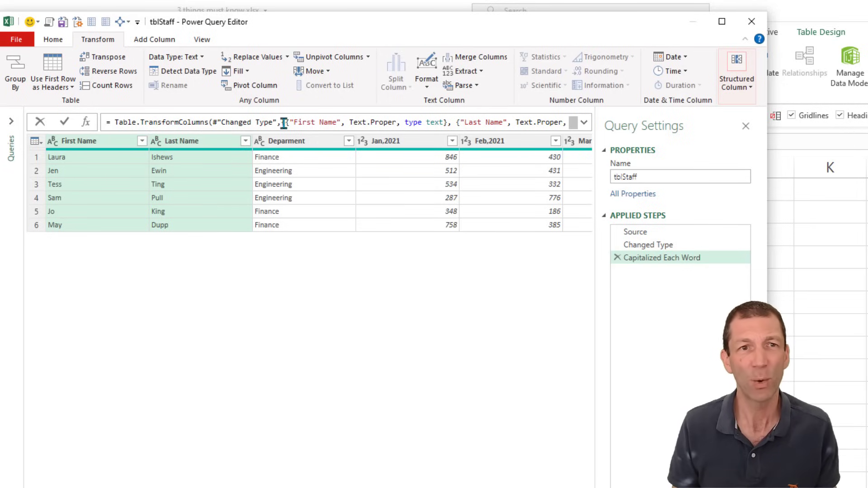
- Review the Capitalized Each Word step's formula, then reselect both name columns
{"action": "left_click", "coordinate": [460, 121]}
{"action": "key", "text": "shift+Home"}
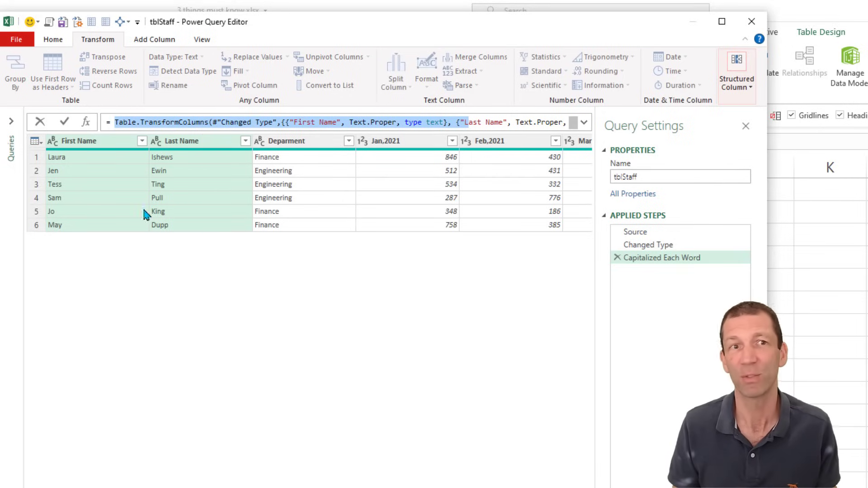
{"action": "left_click", "coordinate": [199, 144], "text": "ctrl"}
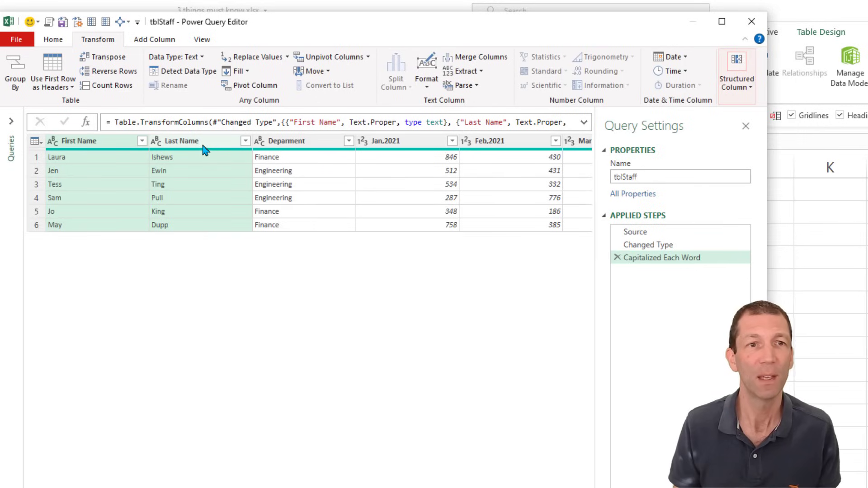
{"action": "left_click", "coordinate": [193, 141], "text": "ctrl"}
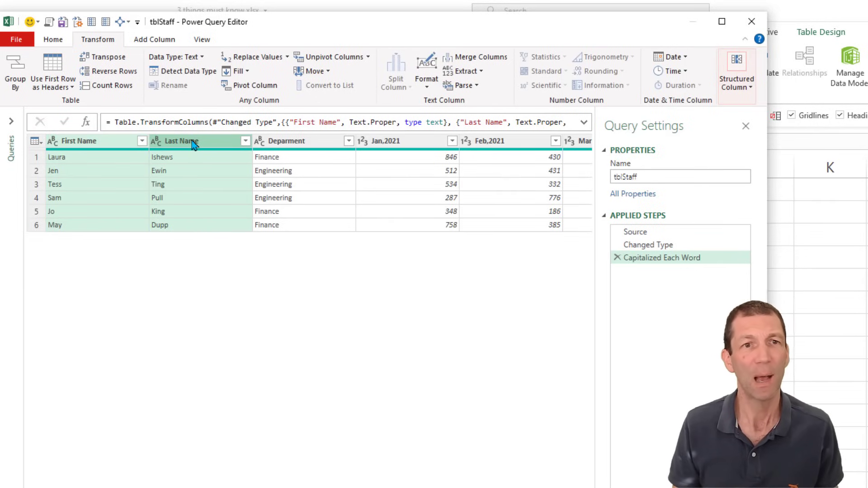
- Merge First Name and Last Name with a Space separator into a column named Full Name
{"action": "right_click", "coordinate": [194, 143]}
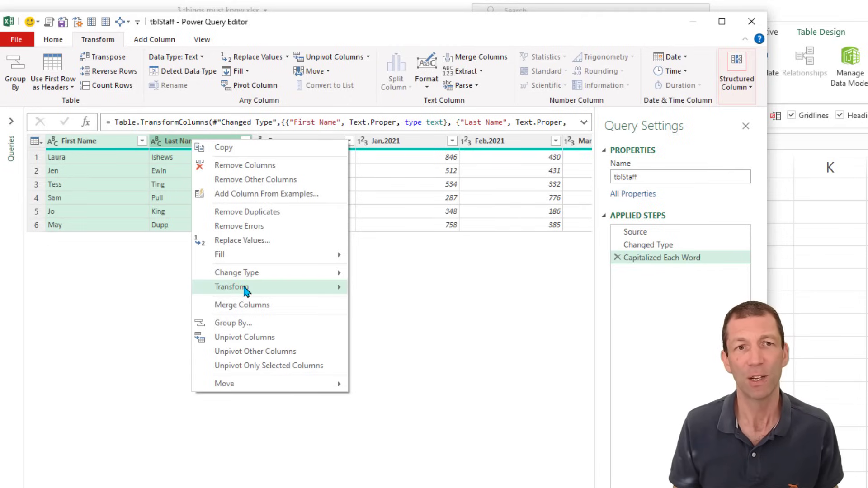
{"action": "mouse_move", "coordinate": [244, 289]}
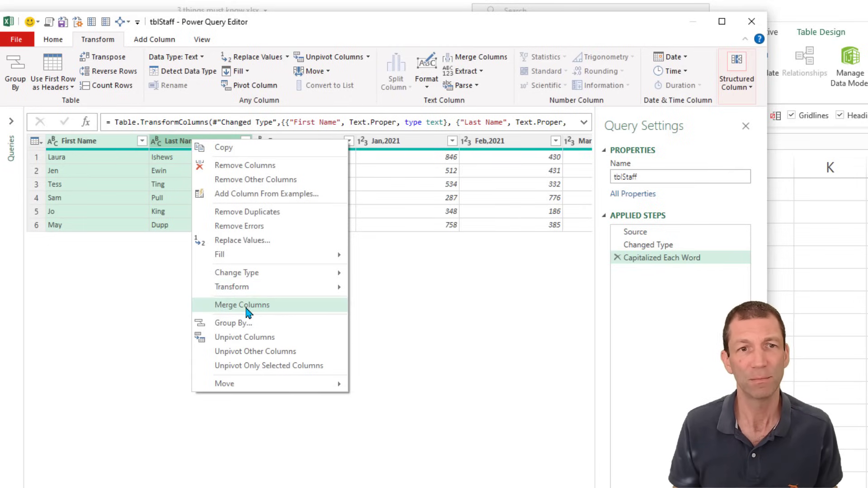
{"action": "left_click", "coordinate": [246, 308]}
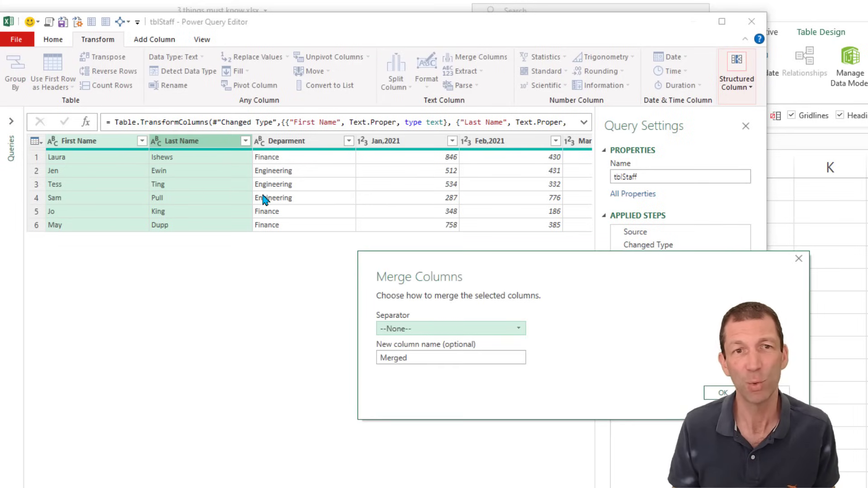
{"action": "left_click", "coordinate": [437, 333]}
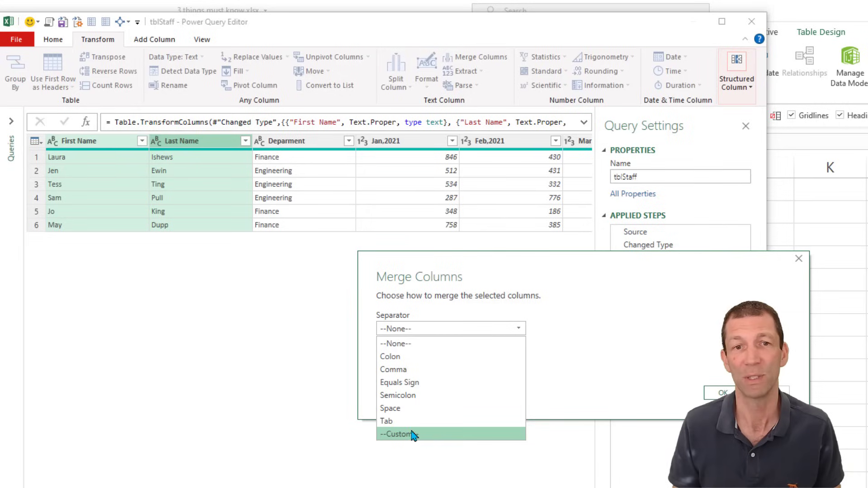
{"action": "left_click", "coordinate": [408, 409]}
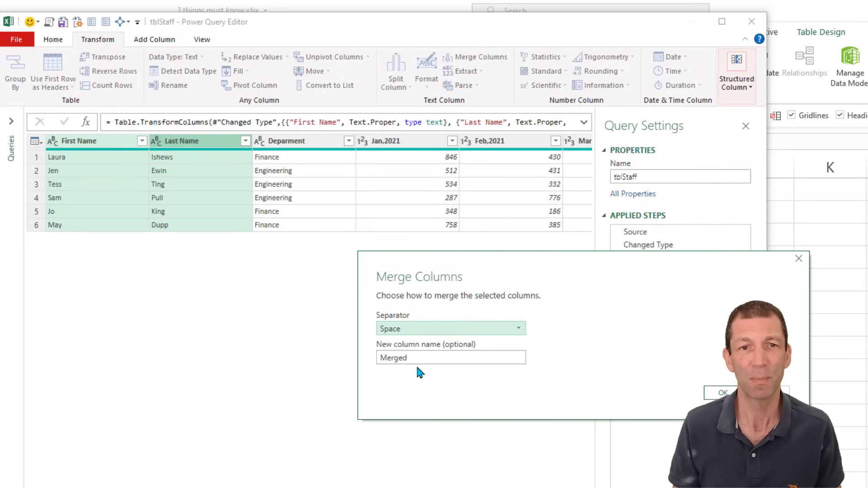
{"action": "double_click", "coordinate": [401, 357]}
{"action": "type", "text": "F"}
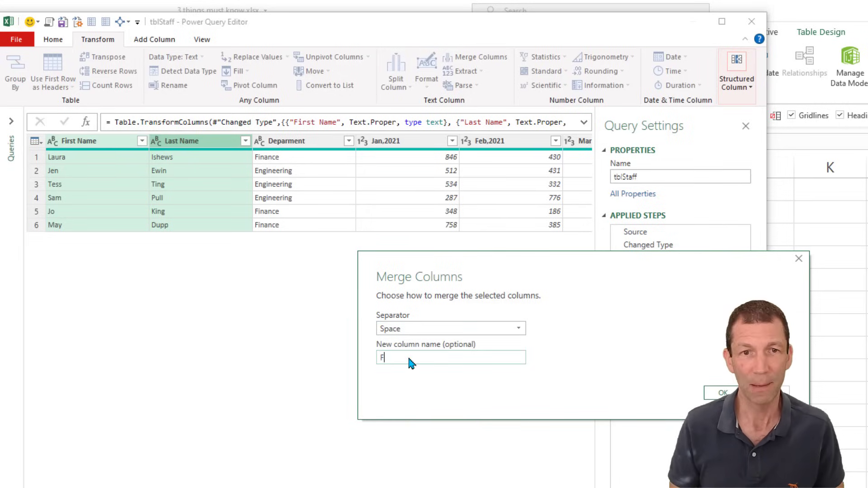
{"action": "type", "text": "ull Name"}
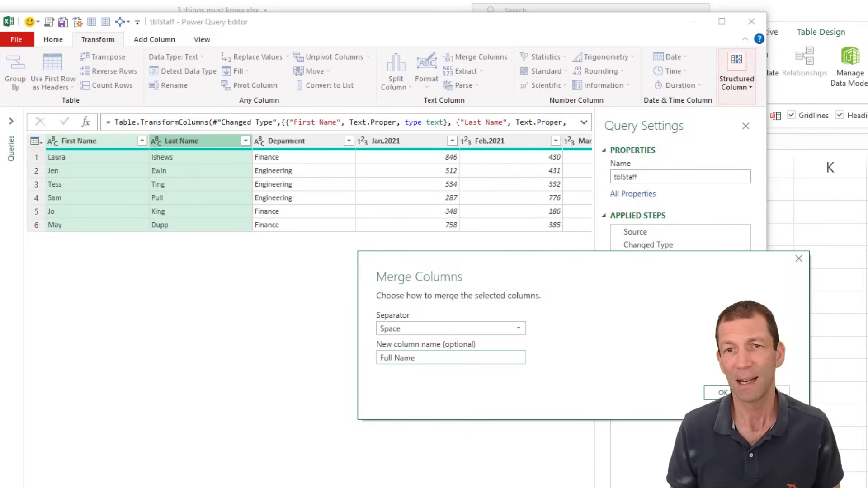
{"action": "left_click", "coordinate": [727, 392]}
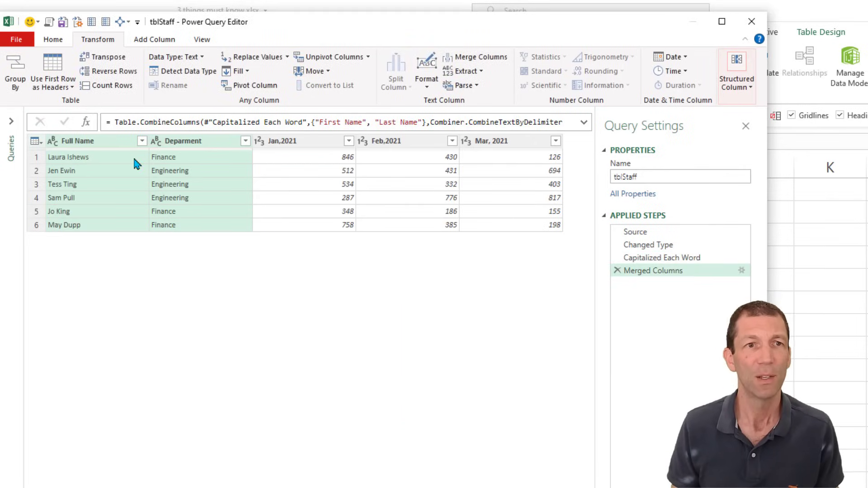
- Apply Transform > Trim to the Full Name column, adding a Trimmed Text step
{"action": "left_click", "coordinate": [90, 140]}
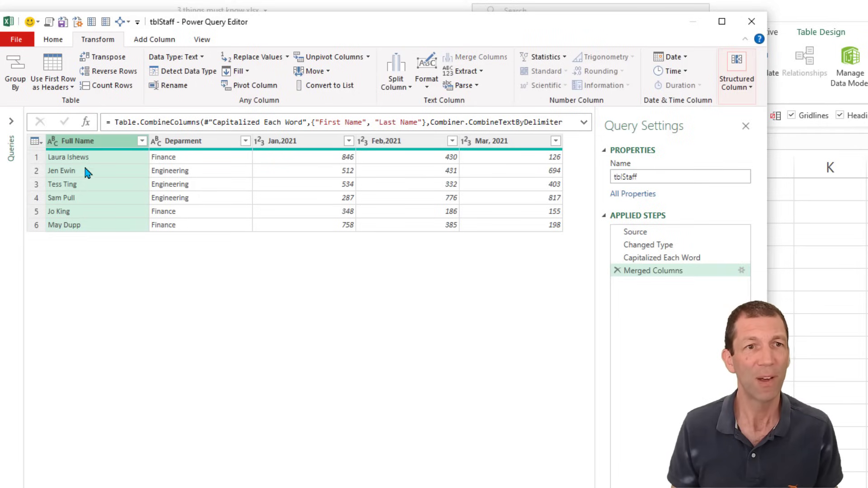
{"action": "right_click", "coordinate": [100, 146]}
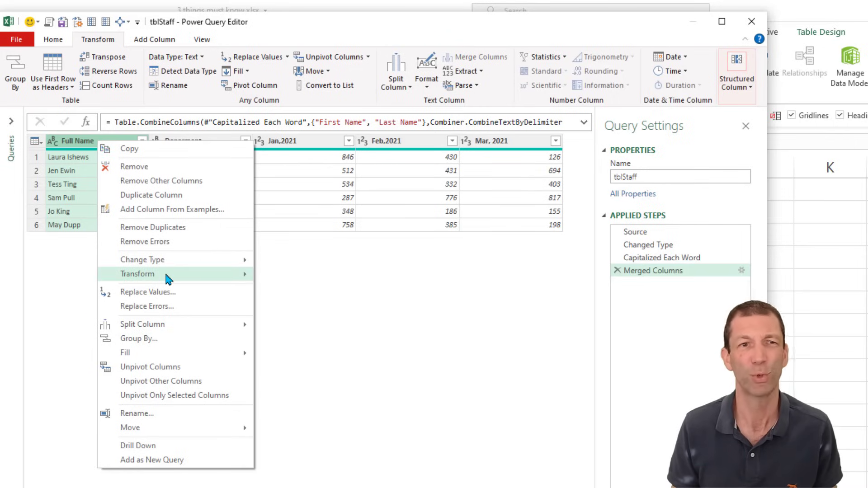
{"action": "mouse_move", "coordinate": [168, 279]}
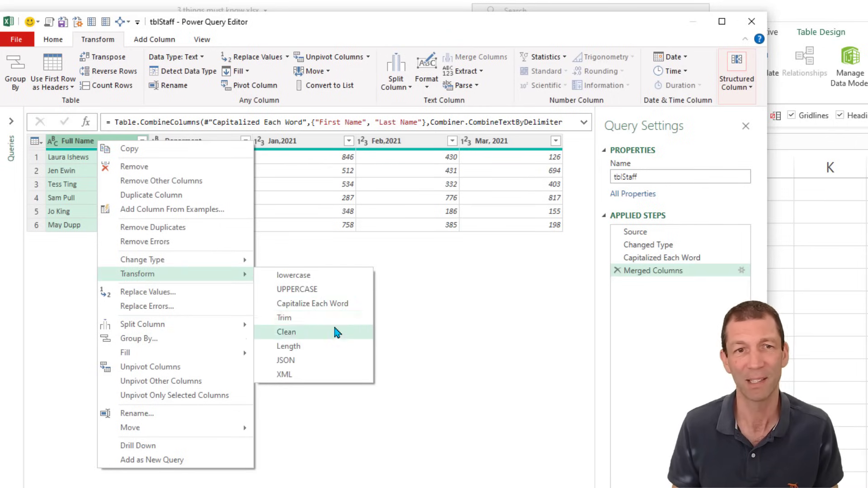
{"action": "left_click", "coordinate": [299, 321]}
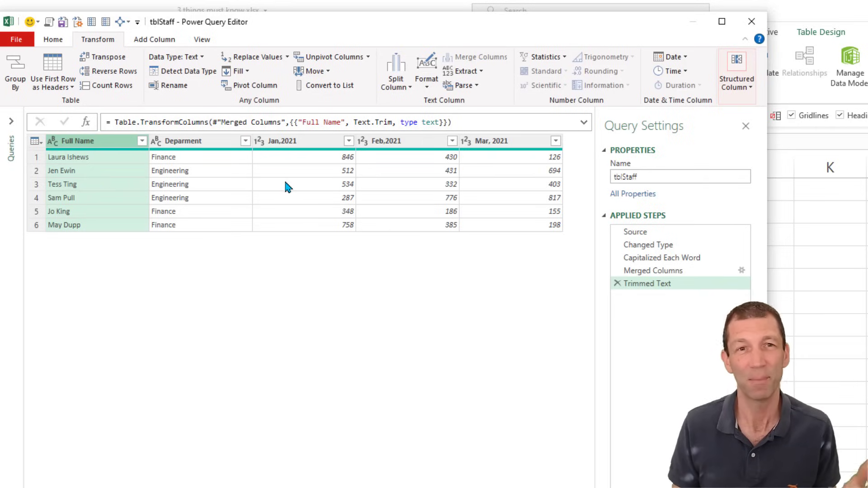
- Unpivot all columns except Full Name and Department into Attribute and Value, giving 18 rows
{"action": "left_click", "coordinate": [295, 141]}
{"action": "left_click", "coordinate": [391, 142]}
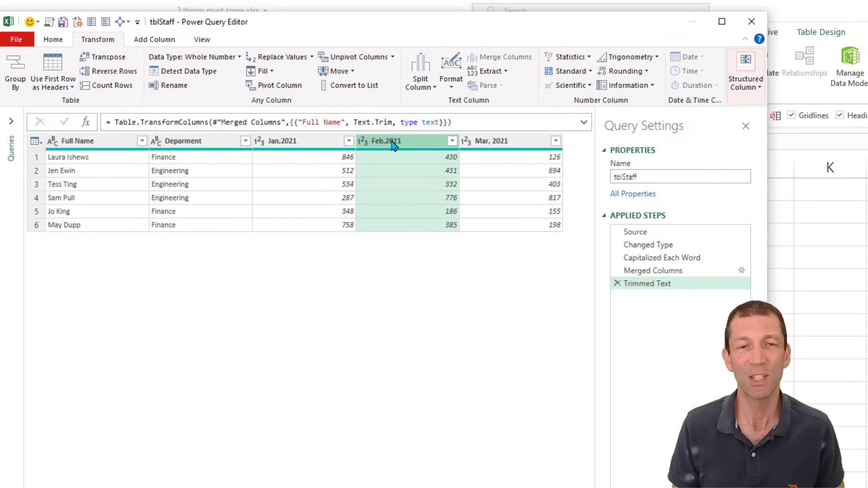
{"action": "left_click", "coordinate": [503, 145]}
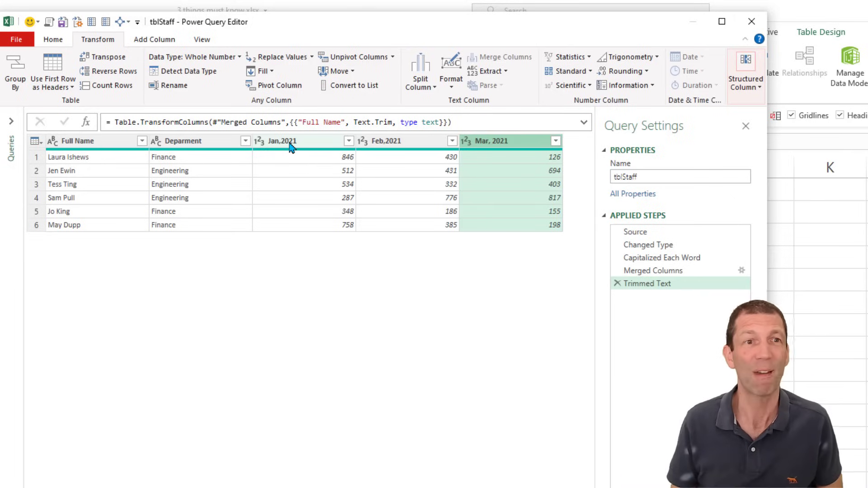
{"action": "left_click", "coordinate": [106, 147]}
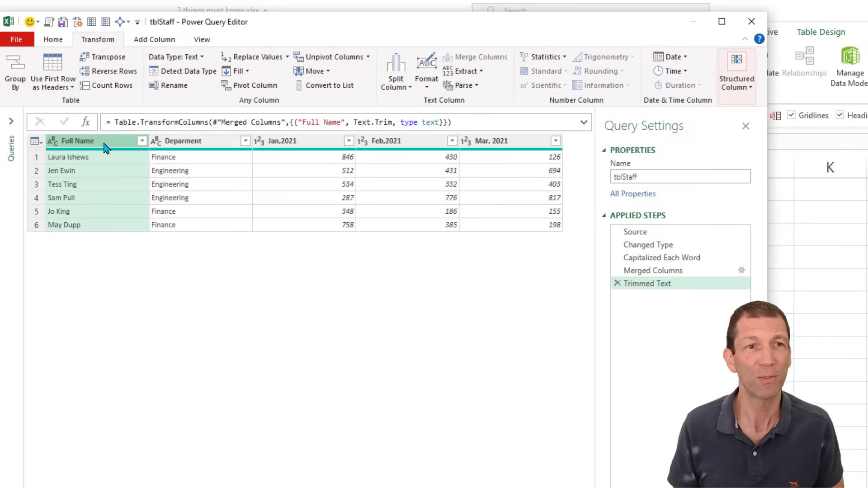
{"action": "left_click", "coordinate": [189, 146], "text": "ctrl"}
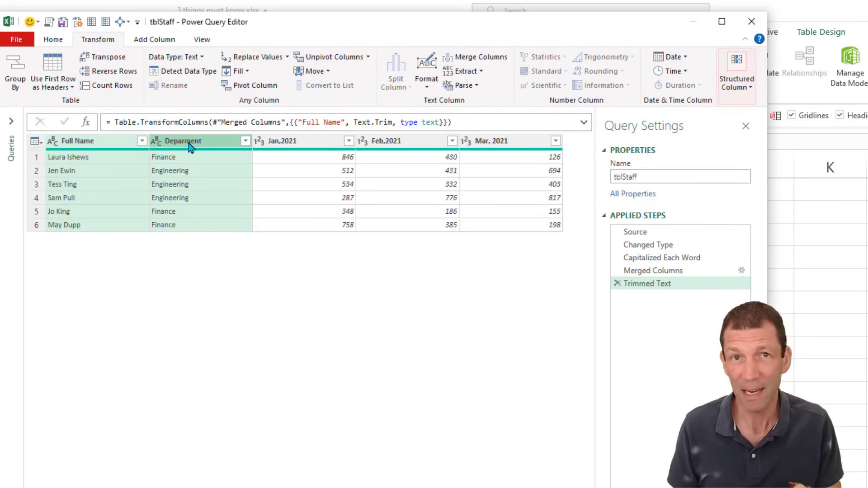
{"action": "right_click", "coordinate": [199, 144]}
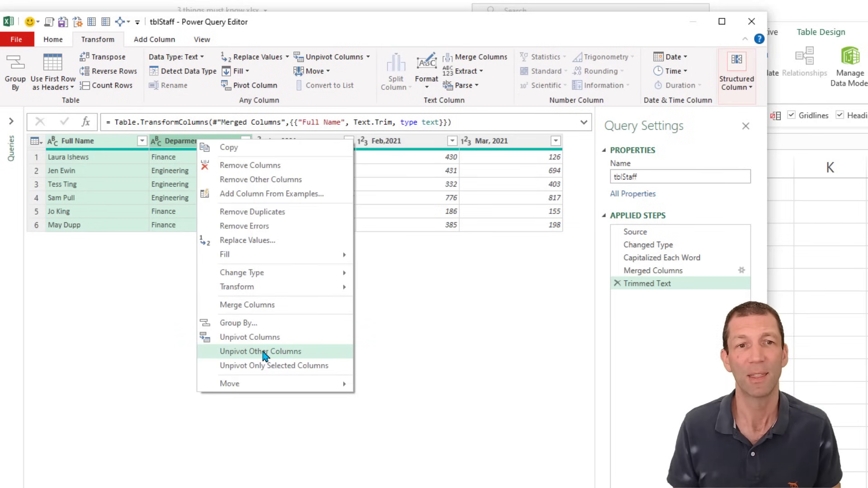
{"action": "left_click", "coordinate": [264, 354]}
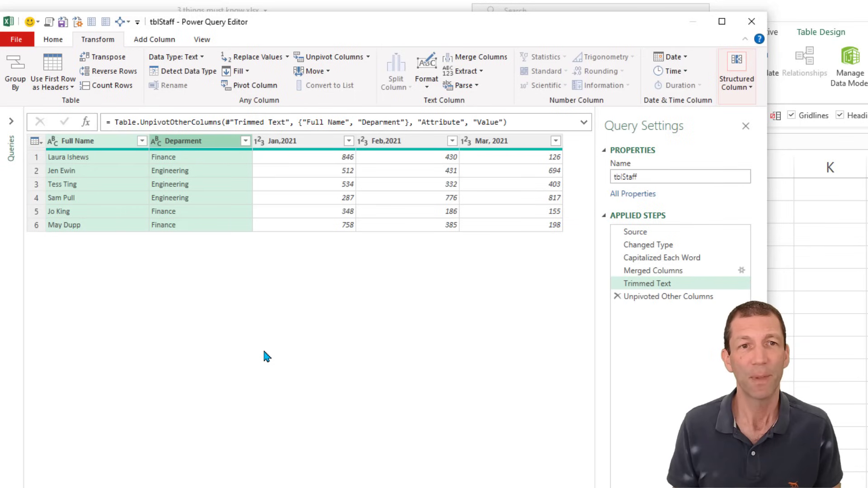
{"action": "left_click", "coordinate": [293, 144]}
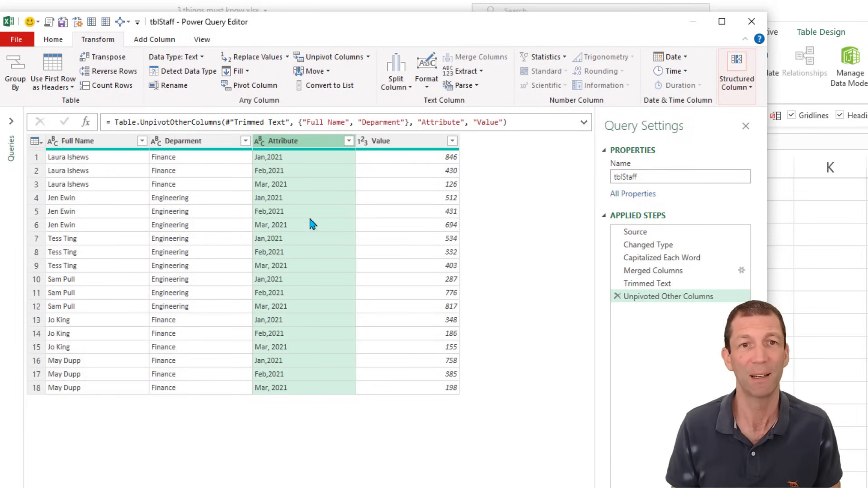
- Rename Attribute to Date and Value to Units, and give the Date column the Date type
{"action": "double_click", "coordinate": [283, 142]}
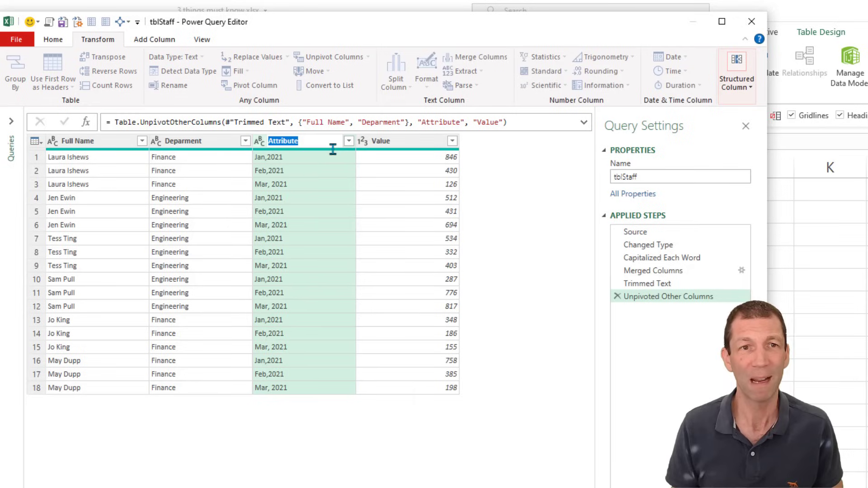
{"action": "type", "text": "Date"}
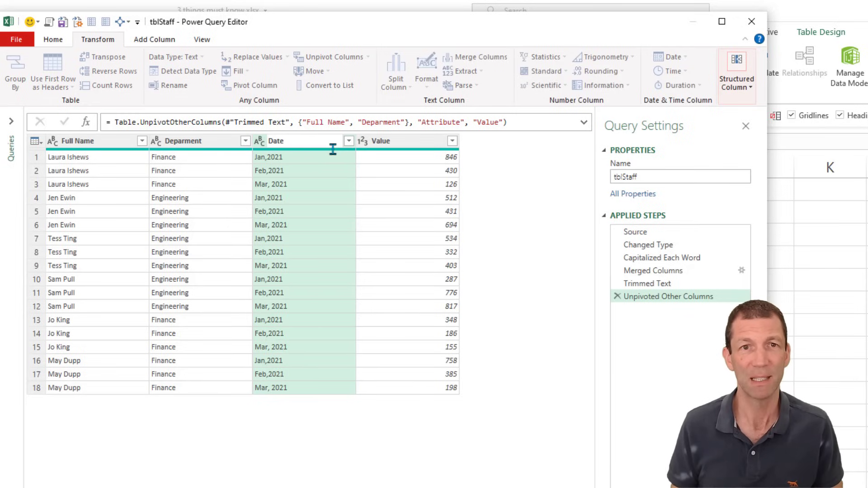
{"action": "key", "text": "Return"}
{"action": "double_click", "coordinate": [399, 144]}
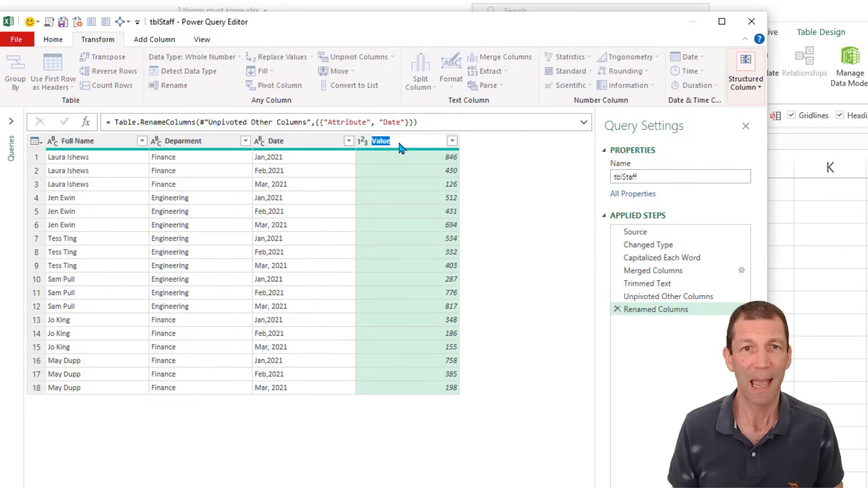
{"action": "type", "text": "Unit"}
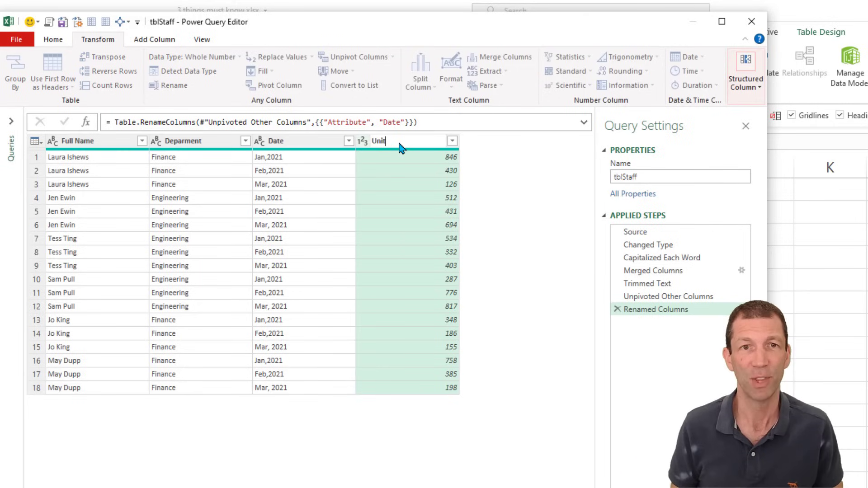
{"action": "type", "text": "s"}
{"action": "key", "text": "Escape"}
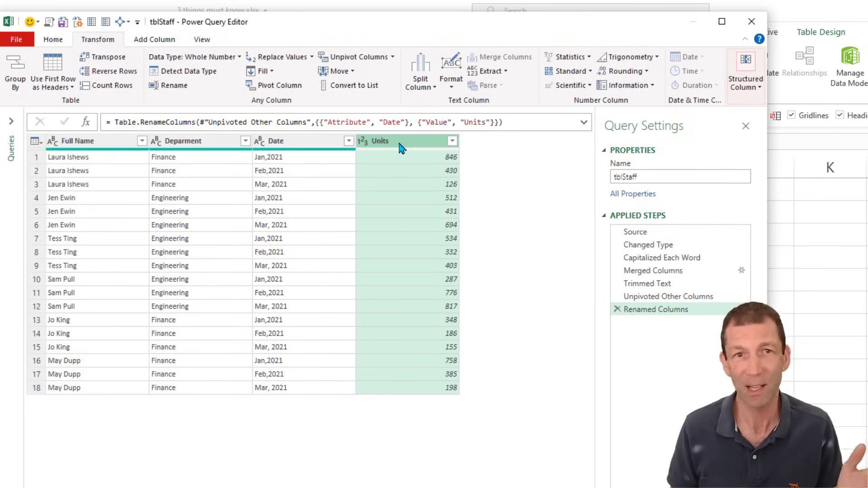
{"action": "left_click", "coordinate": [259, 142]}
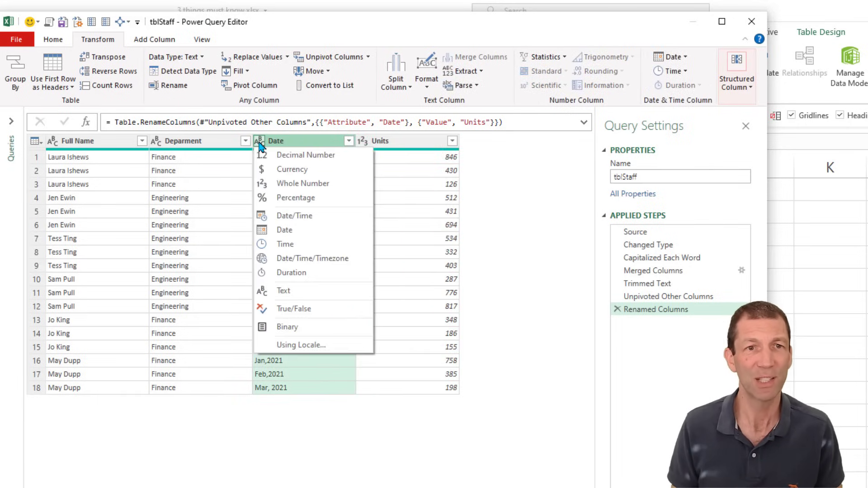
{"action": "left_click", "coordinate": [271, 230]}
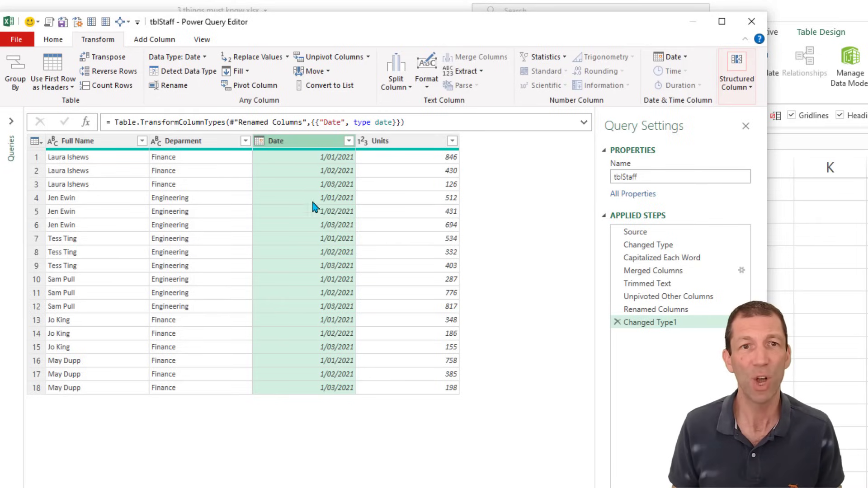
- Convert every Date value to the end of its month, e.g. 31/01/2021
{"action": "right_click", "coordinate": [305, 141]}
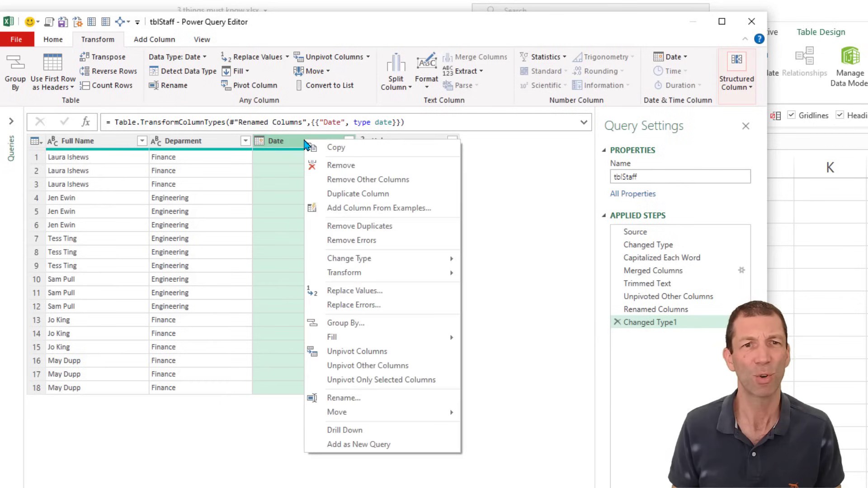
{"action": "mouse_move", "coordinate": [367, 273]}
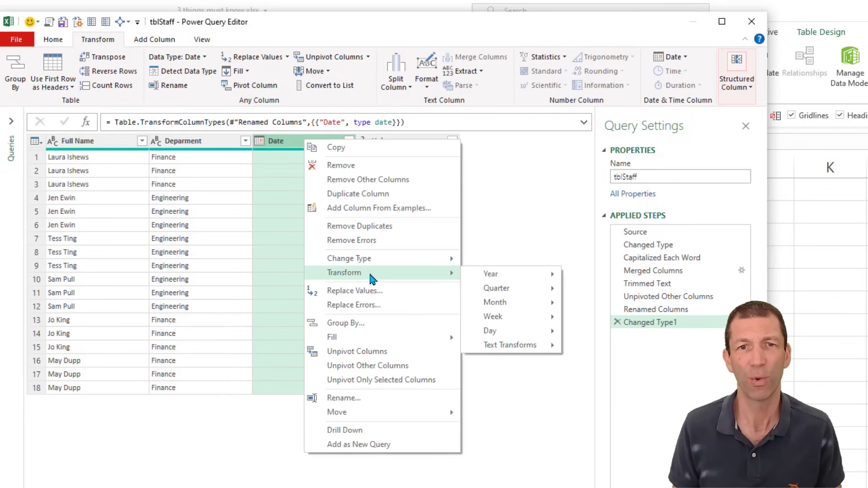
{"action": "mouse_move", "coordinate": [500, 311]}
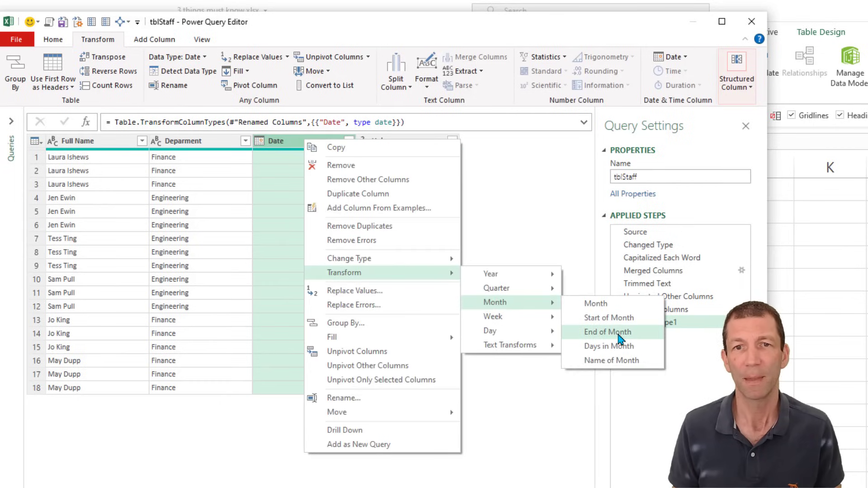
{"action": "left_click", "coordinate": [618, 334]}
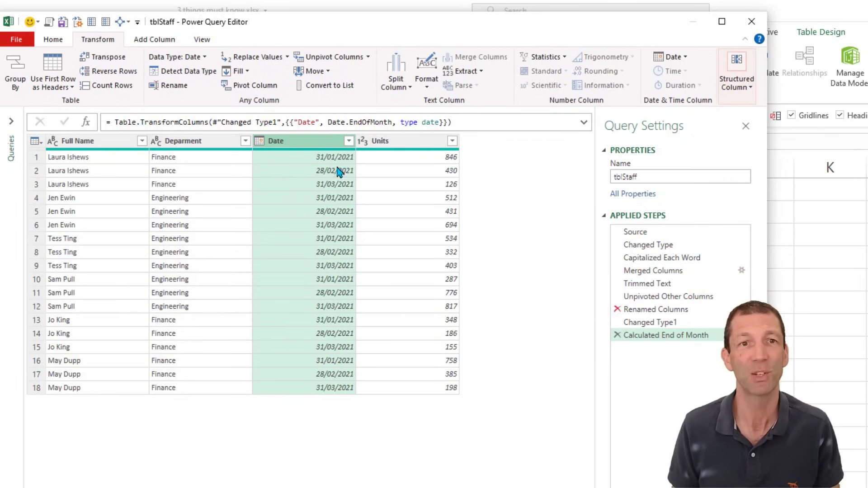
- Rename the query to CleanData in Query Settings
{"action": "double_click", "coordinate": [641, 176]}
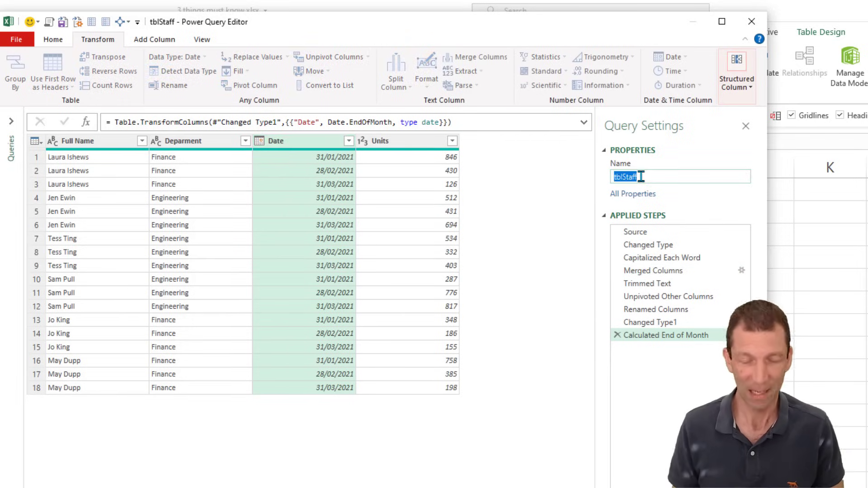
{"action": "type", "text": "c"}
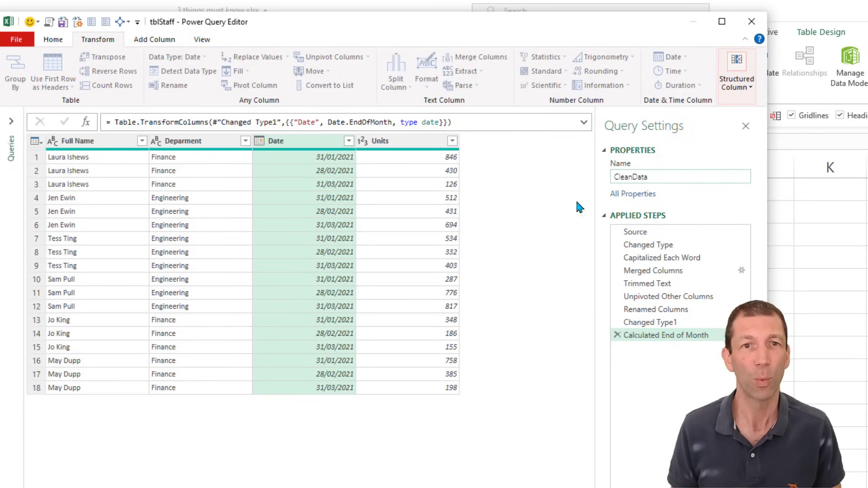
{"action": "left_click", "coordinate": [399, 186]}
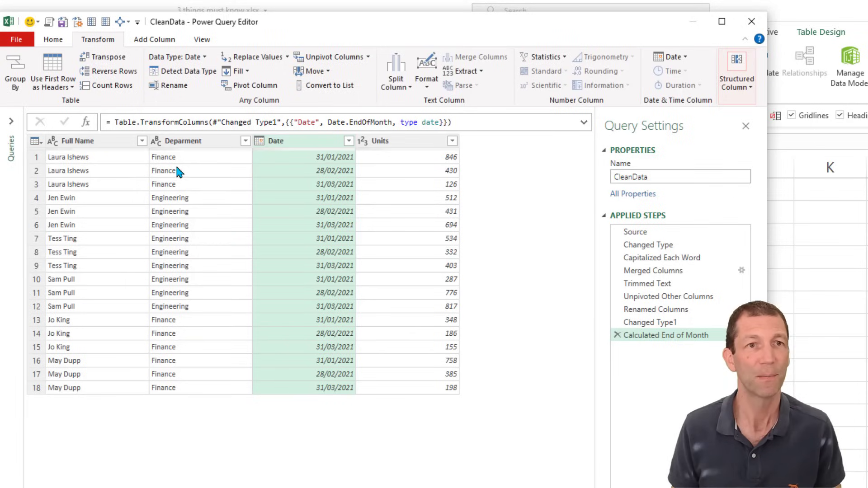
- Load CleanData as a table on the existing worksheet starting at cell J3
{"action": "left_click", "coordinate": [53, 40]}
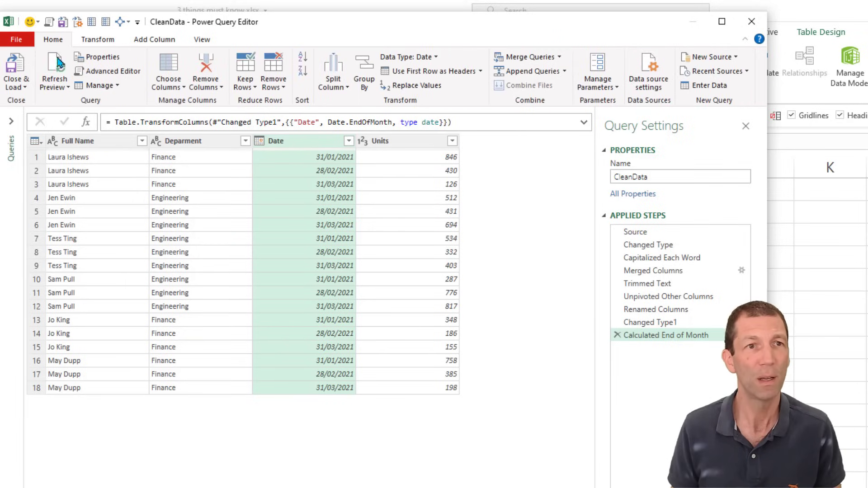
{"action": "left_click", "coordinate": [26, 90]}
{"action": "left_click", "coordinate": [19, 116]}
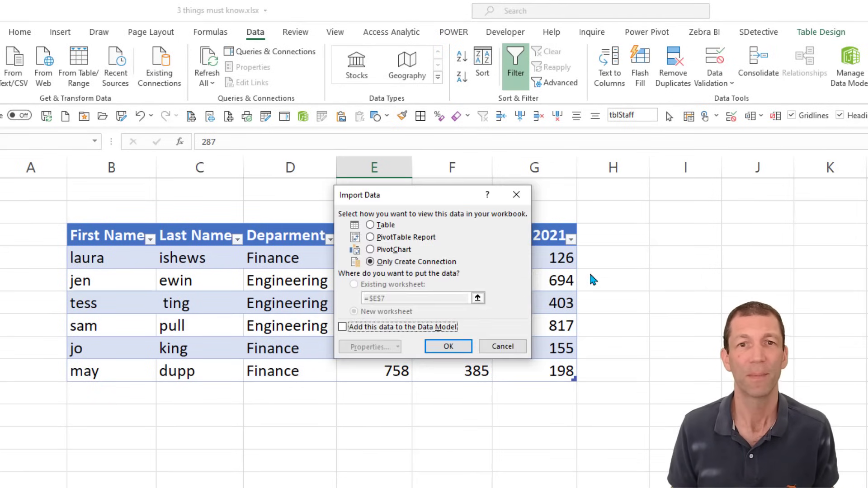
{"action": "left_click", "coordinate": [385, 226]}
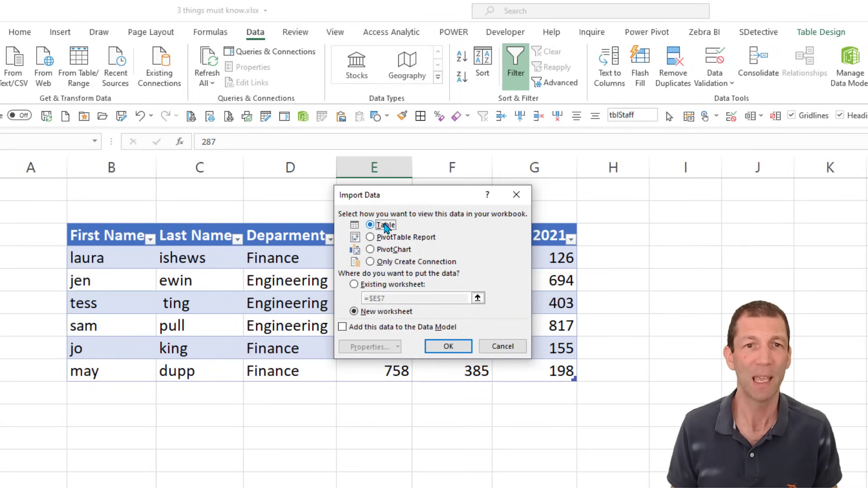
{"action": "left_click", "coordinate": [354, 285]}
{"action": "left_click", "coordinate": [757, 235]}
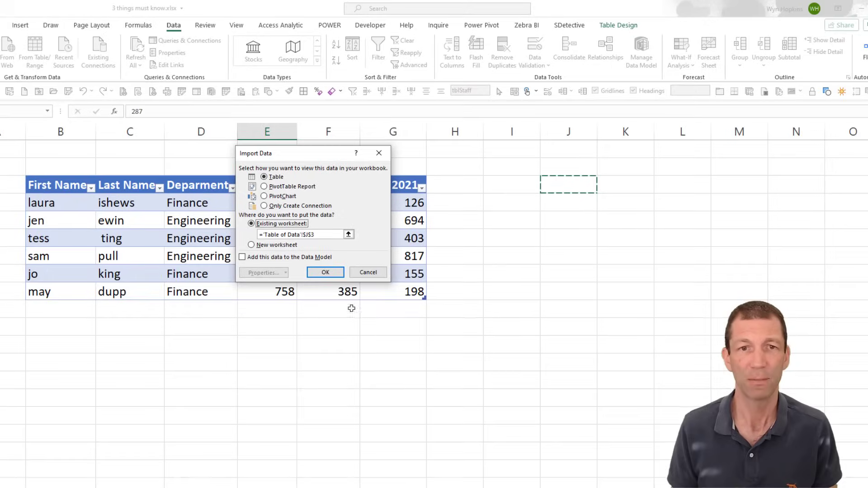
{"action": "left_click", "coordinate": [326, 272]}
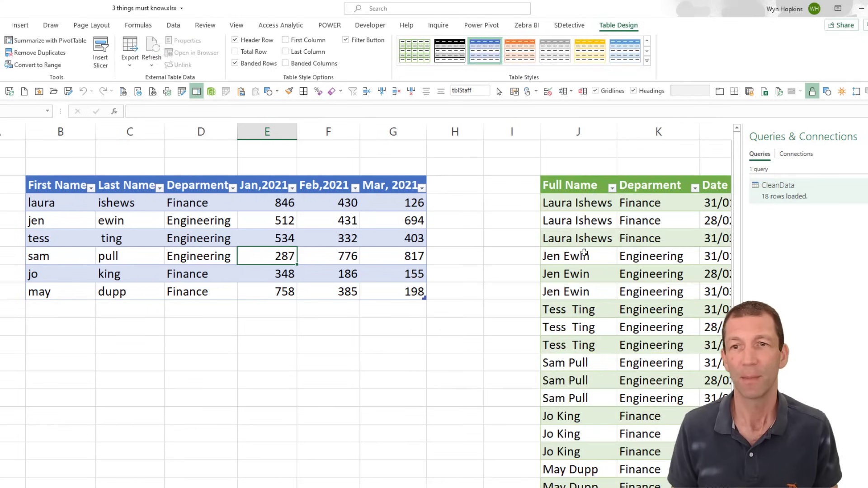
{"action": "scroll", "coordinate": [365, 305], "scroll_direction": "right", "scroll_amount": 3}
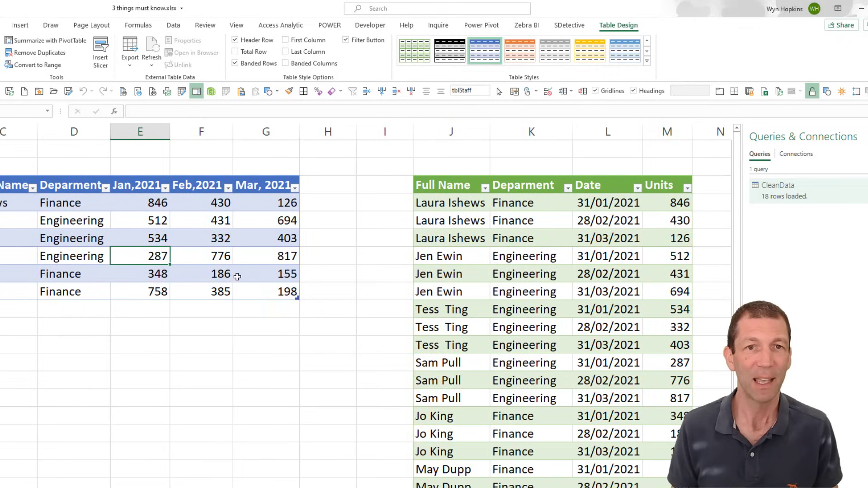
- Add an 'Apr, 2021' column to tblStaff with the values 1 to 6
{"action": "left_click", "coordinate": [316, 183]}
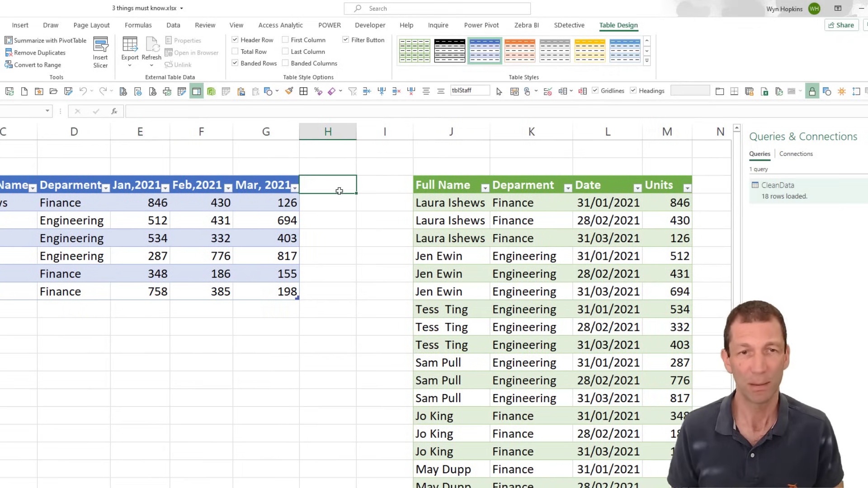
{"action": "type", "text": "Ao"}
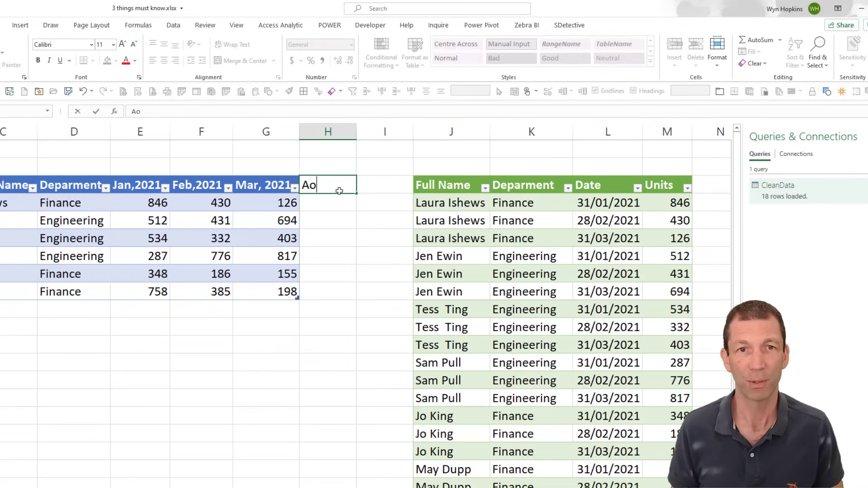
{"action": "type", "text": "pr, "}
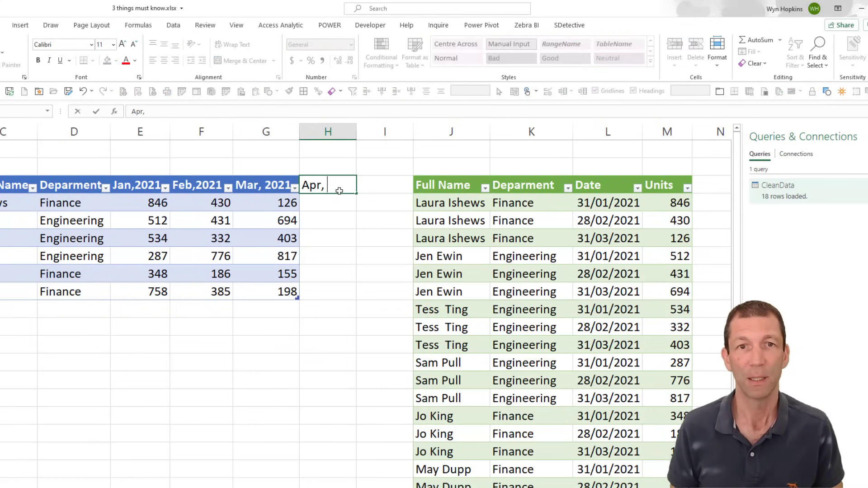
{"action": "type", "text": "2021"}
{"action": "key", "text": "Return"}
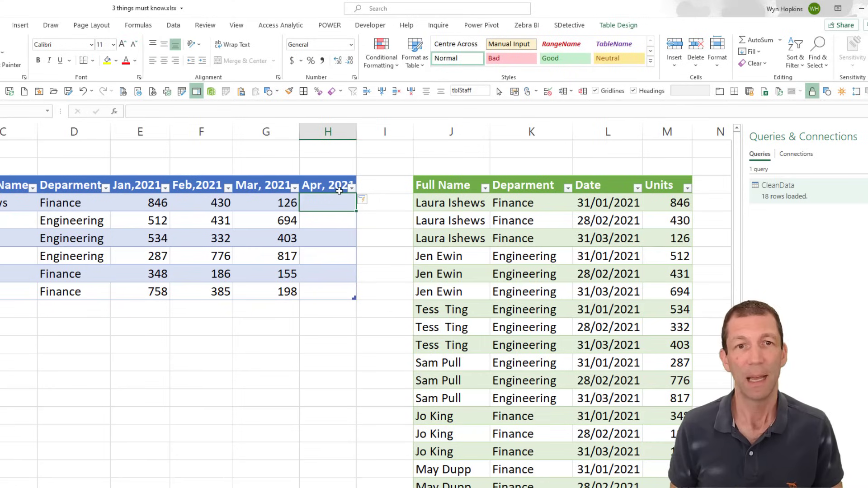
{"action": "type", "text": "1"}
{"action": "key", "text": "Return"}
{"action": "type", "text": "2"}
{"action": "key", "text": "Return"}
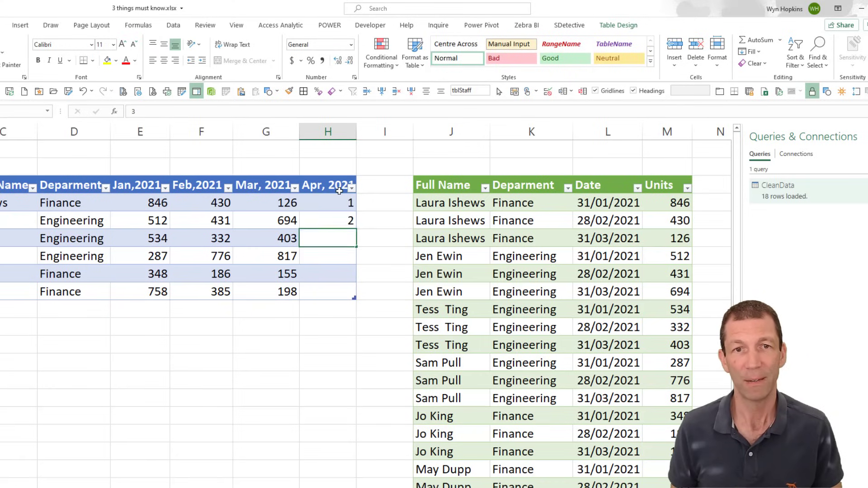
{"action": "type", "text": "3"}
{"action": "key", "text": "Return"}
{"action": "type", "text": "4"}
{"action": "key", "text": "ctrl+Return"}
{"action": "key", "text": "Return"}
{"action": "type", "text": "5"}
{"action": "key", "text": "Return"}
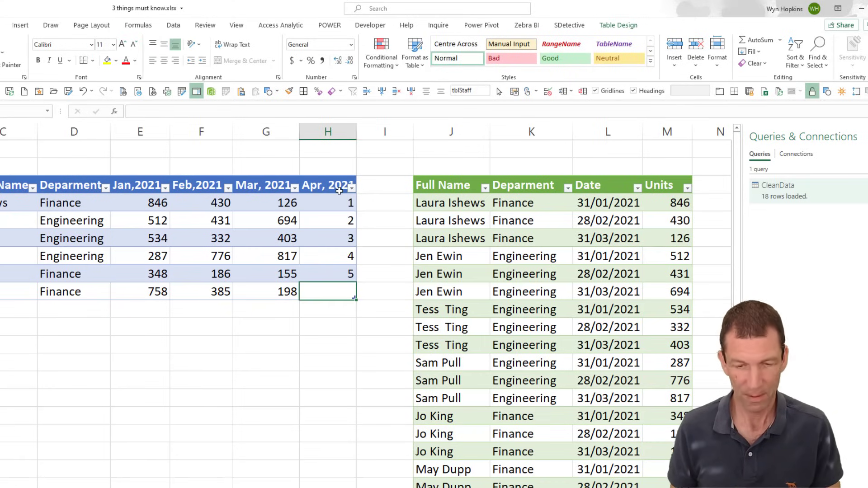
{"action": "type", "text": "6"}
{"action": "key", "text": "Return"}
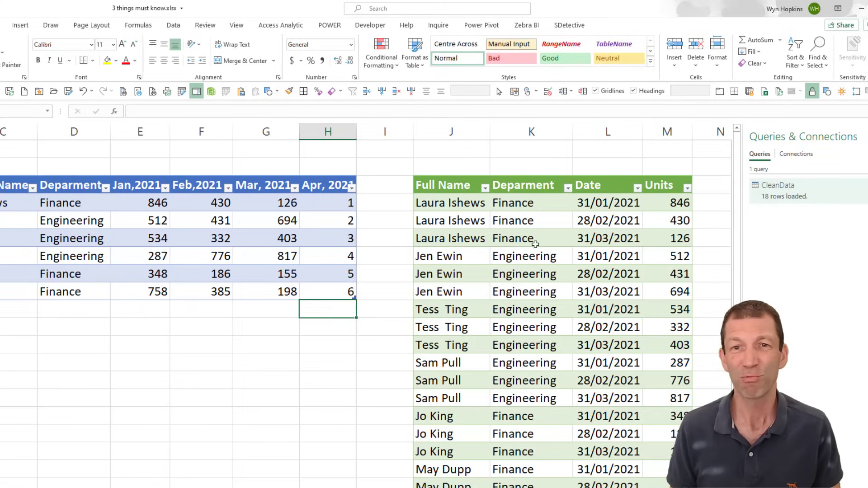
- Refresh the CleanData table and check the new 30/04/2021 rows
{"action": "right_click", "coordinate": [540, 240]}
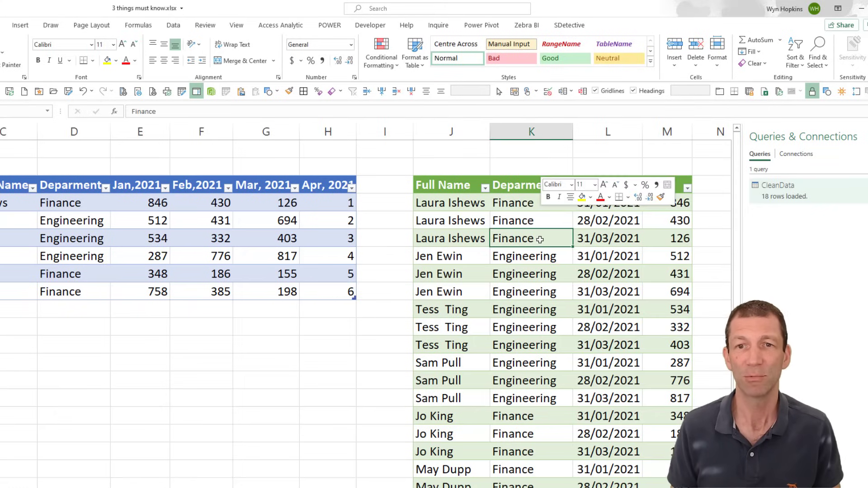
{"action": "left_click", "coordinate": [562, 312]}
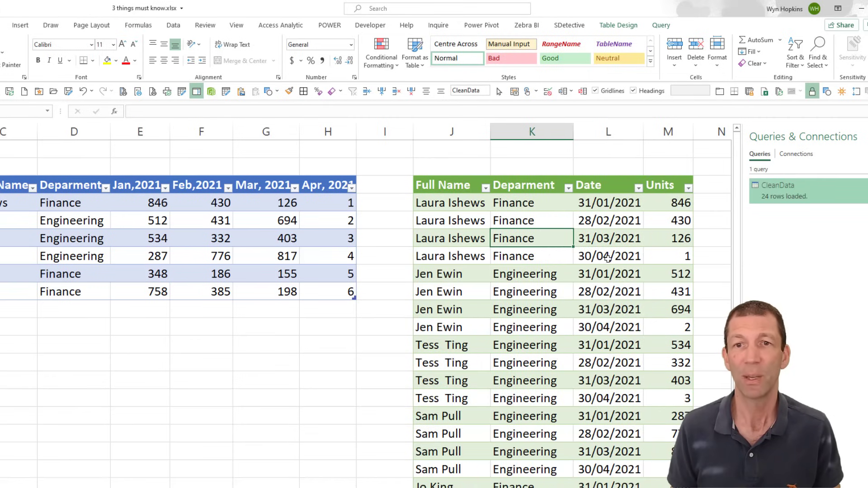
{"action": "left_click", "coordinate": [607, 258]}
{"action": "left_click", "coordinate": [607, 329]}
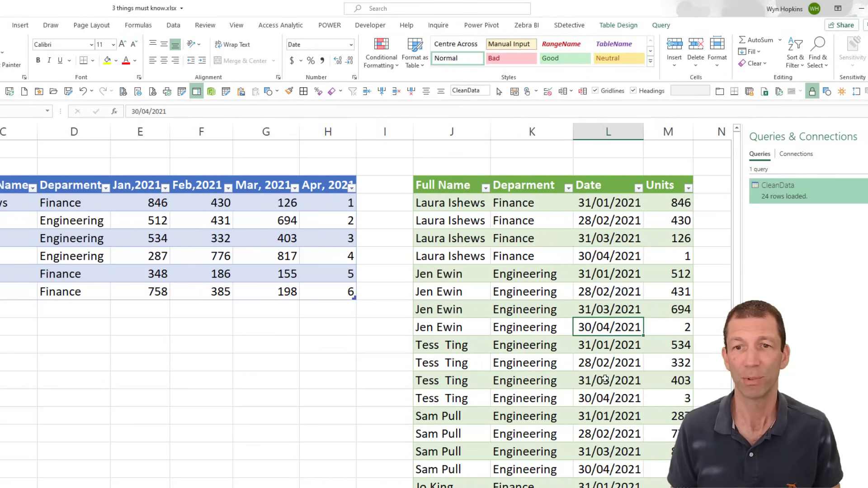
{"action": "left_click", "coordinate": [606, 396]}
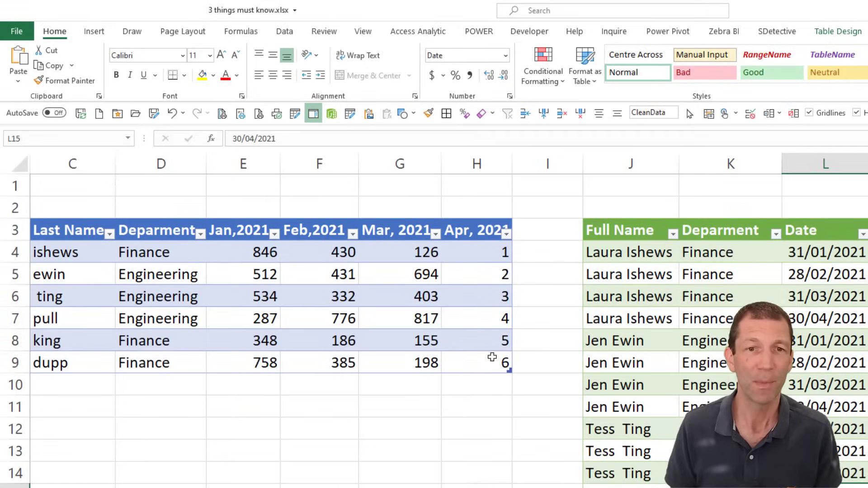
- Insert a PivotTable from the tblStaff table on a new sheet
{"action": "left_click_drag", "start_coordinate": [345, 291], "coordinate": [124, 261]}
{"action": "left_click_drag", "start_coordinate": [221, 325], "coordinate": [200, 277]}
{"action": "left_click", "coordinate": [200, 277]}
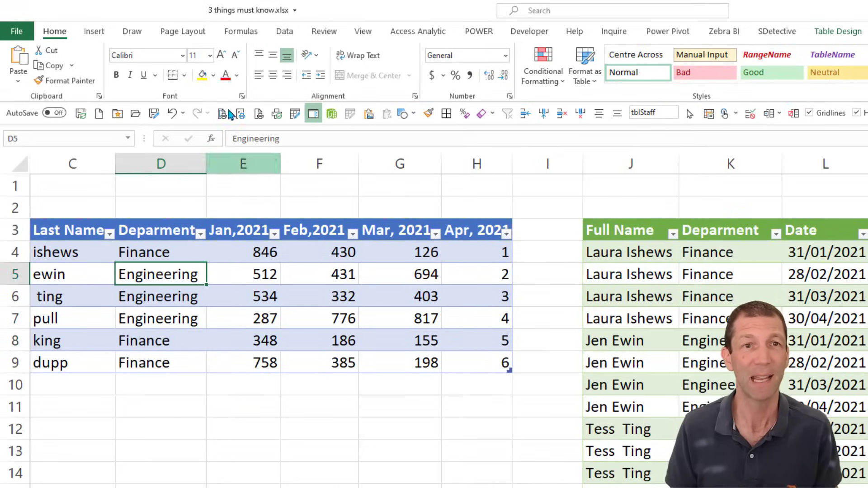
{"action": "left_click", "coordinate": [95, 32]}
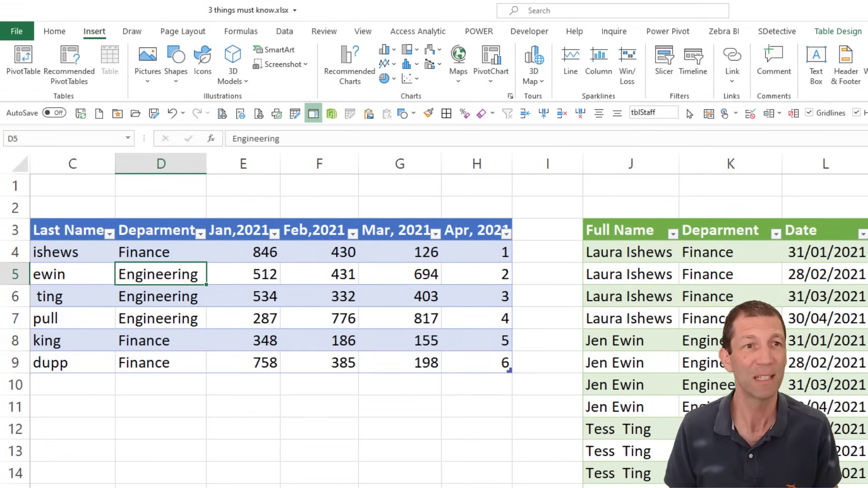
{"action": "left_click", "coordinate": [24, 61]}
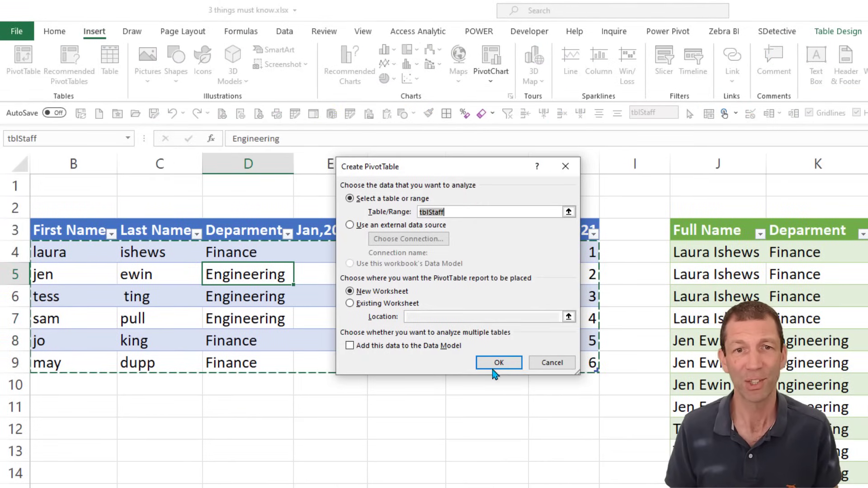
{"action": "left_click", "coordinate": [497, 364]}
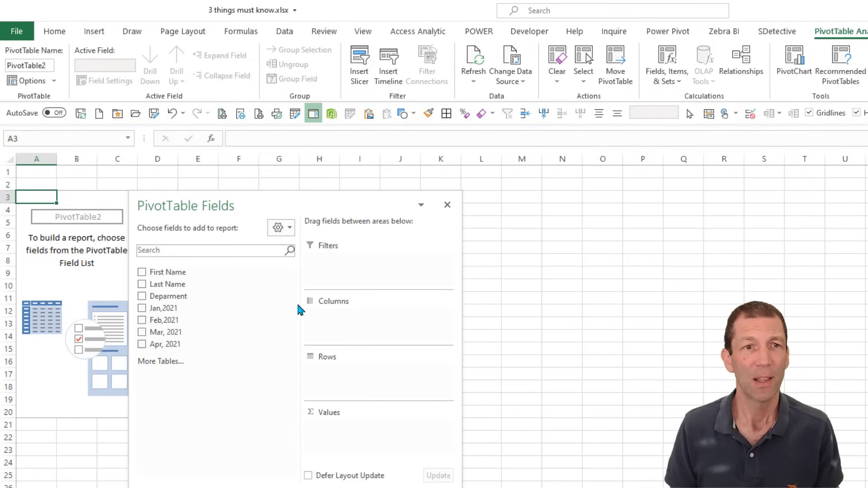
- Put Deparment in Rows and sum Jan,2021 and Feb,2021 in Values
{"action": "left_click_drag", "start_coordinate": [203, 206], "coordinate": [226, 198]}
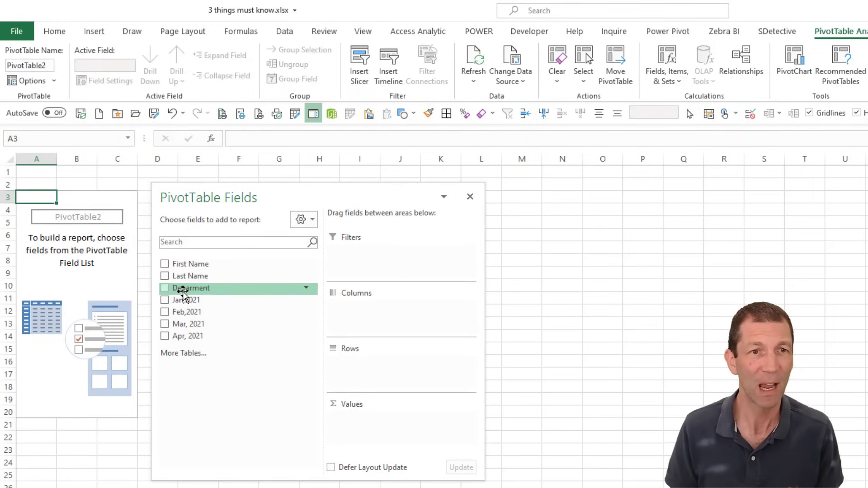
{"action": "left_click_drag", "start_coordinate": [183, 291], "coordinate": [391, 374]}
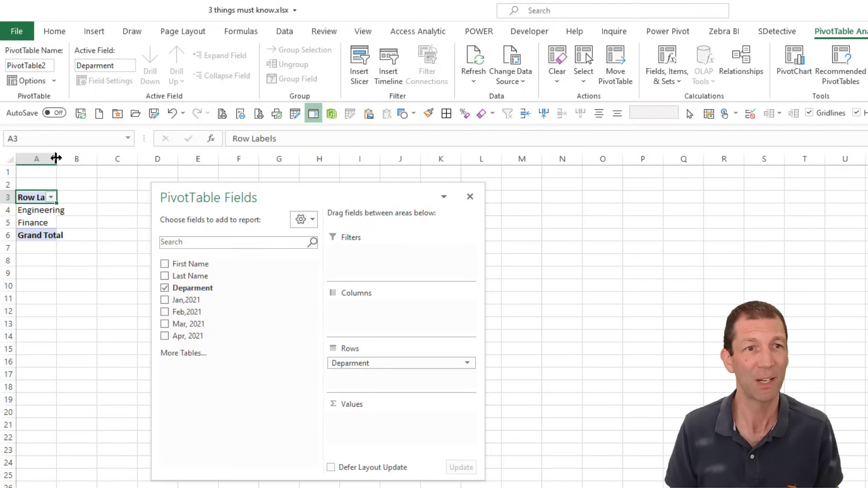
{"action": "left_click_drag", "start_coordinate": [57, 159], "coordinate": [84, 158]}
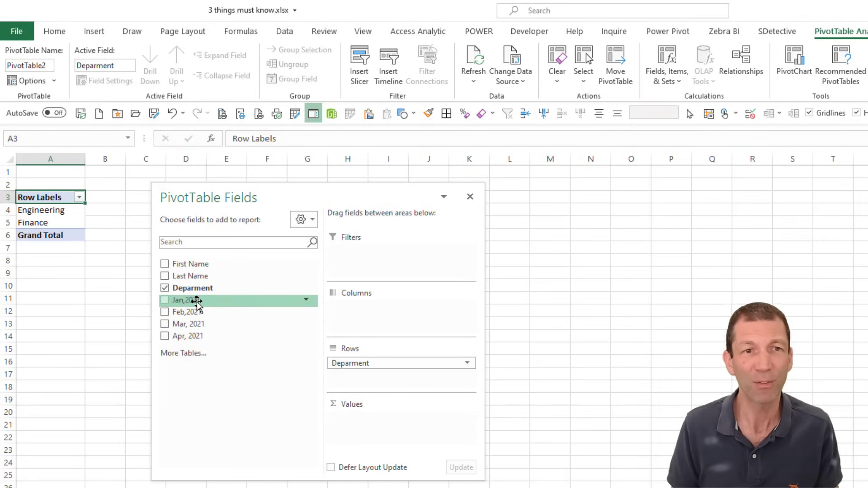
{"action": "left_click_drag", "start_coordinate": [196, 301], "coordinate": [390, 437]}
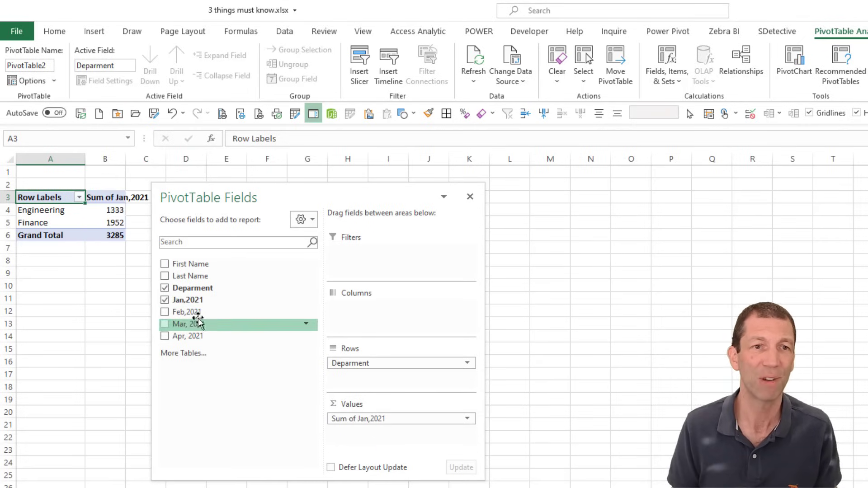
{"action": "left_click_drag", "start_coordinate": [192, 312], "coordinate": [388, 434]}
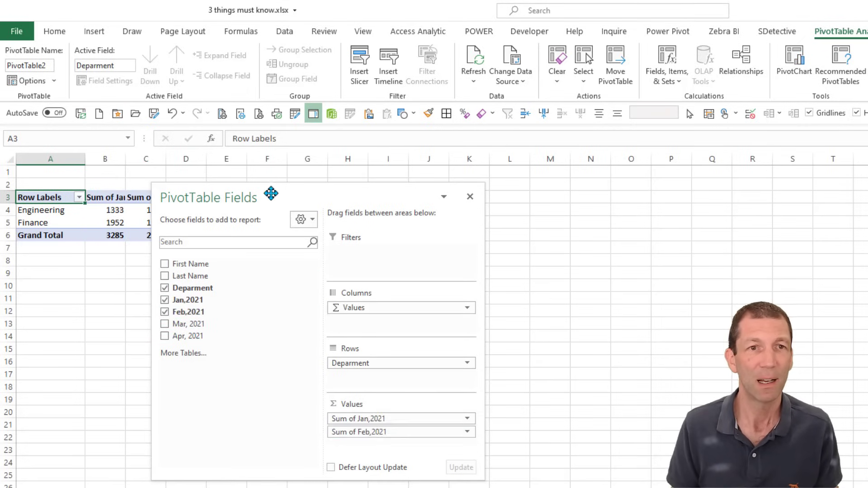
{"action": "left_click_drag", "start_coordinate": [270, 194], "coordinate": [381, 194]}
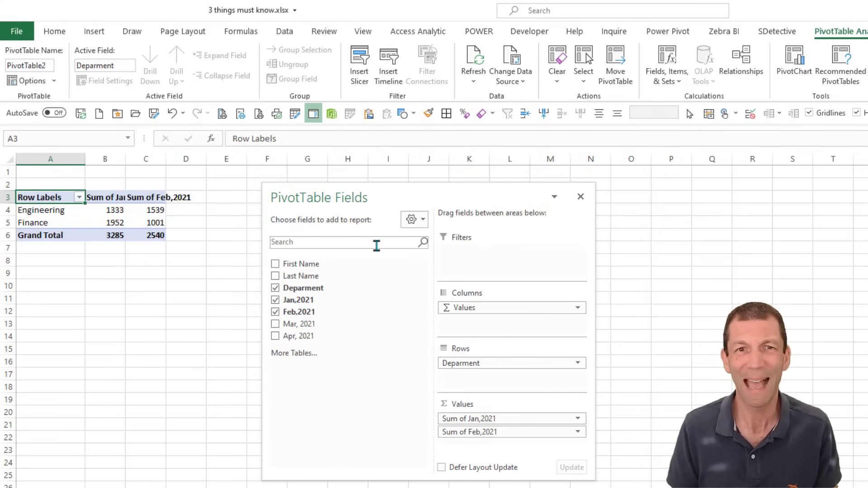
- Remove the monthly sums and Deparment from the pivot and close the field list
{"action": "left_click_drag", "start_coordinate": [519, 419], "coordinate": [367, 388]}
{"action": "left_click_drag", "start_coordinate": [484, 416], "coordinate": [367, 388]}
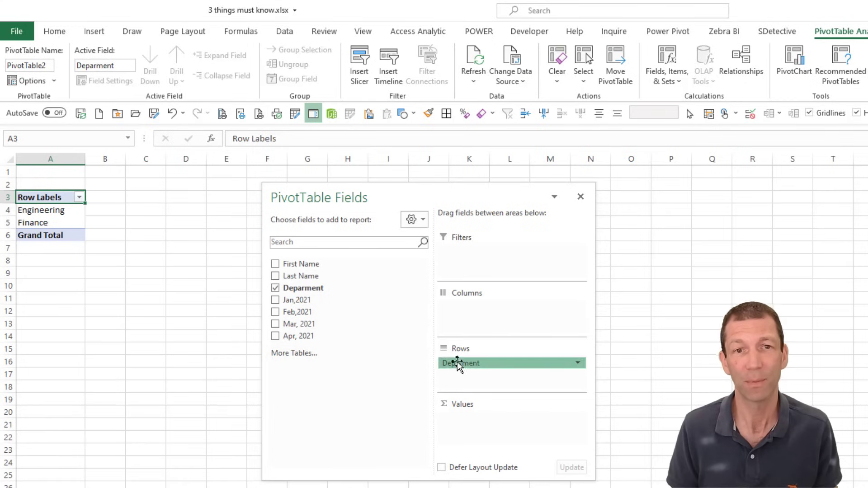
{"action": "left_click_drag", "start_coordinate": [457, 364], "coordinate": [348, 340]}
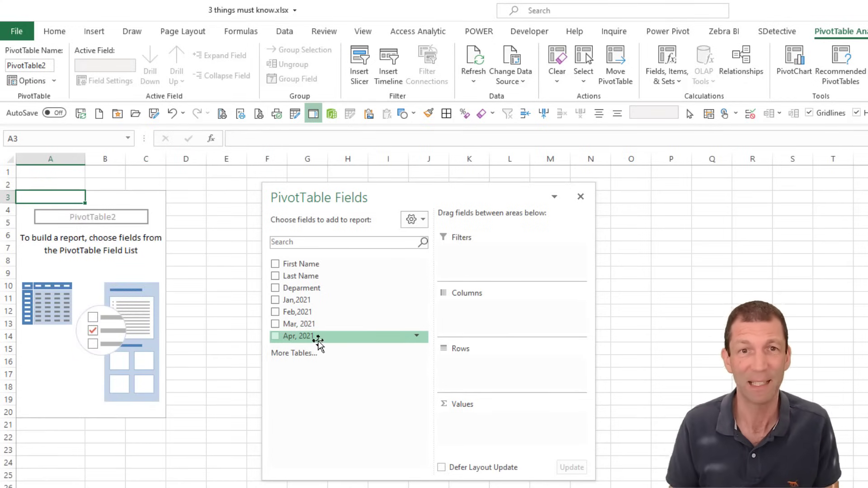
{"action": "left_click", "coordinate": [580, 196]}
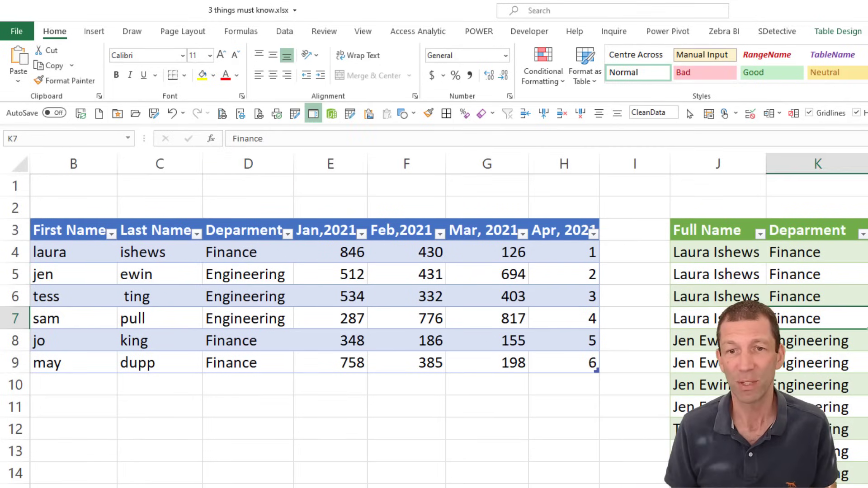
- Create a PivotTable from the CleanData table on a new sheet
{"action": "scroll", "coordinate": [434, 316], "scroll_direction": "right", "scroll_amount": 2}
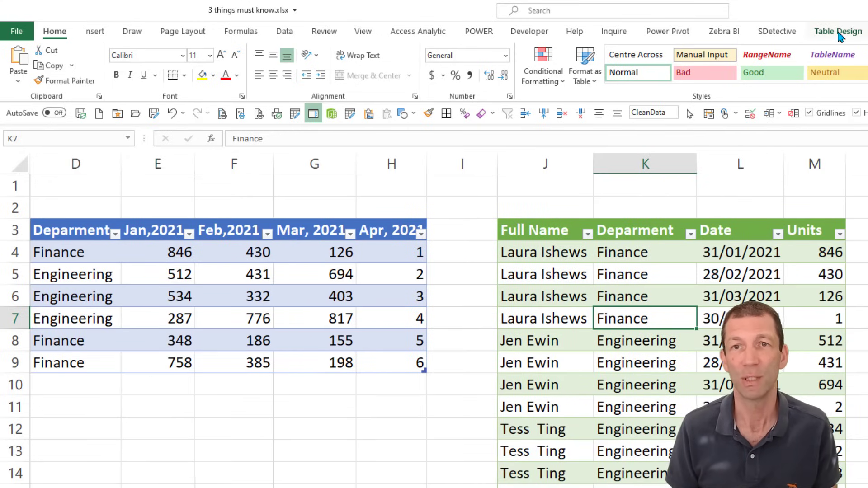
{"action": "left_click", "coordinate": [838, 31]}
{"action": "left_click", "coordinate": [122, 50]}
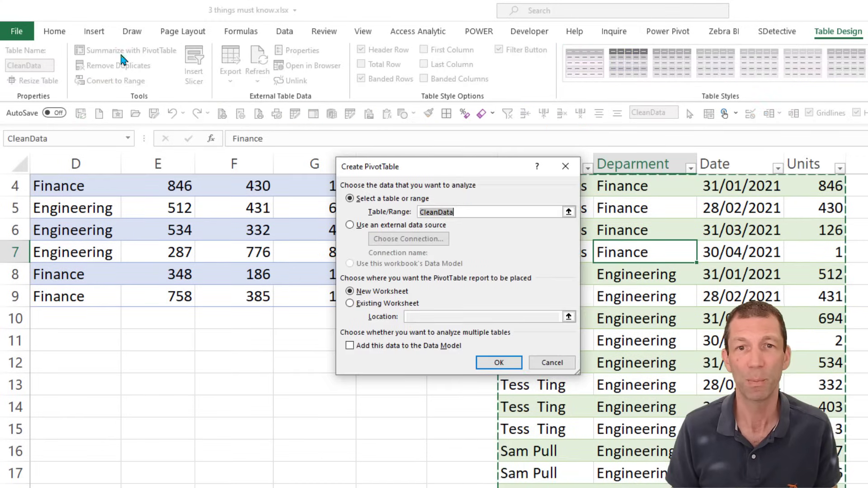
{"action": "left_click", "coordinate": [499, 363]}
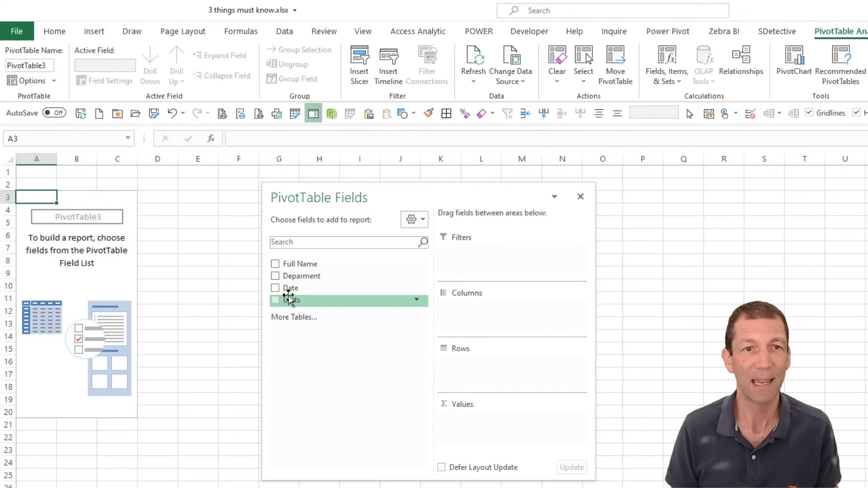
- Lay out the pivot with Deparment in Columns, Date in Rows and Sum of Units in Values
{"action": "left_click_drag", "start_coordinate": [294, 277], "coordinate": [505, 374]}
{"action": "scroll", "coordinate": [79, 242], "scroll_direction": "up", "scroll_amount": 4, "text": "ctrl"}
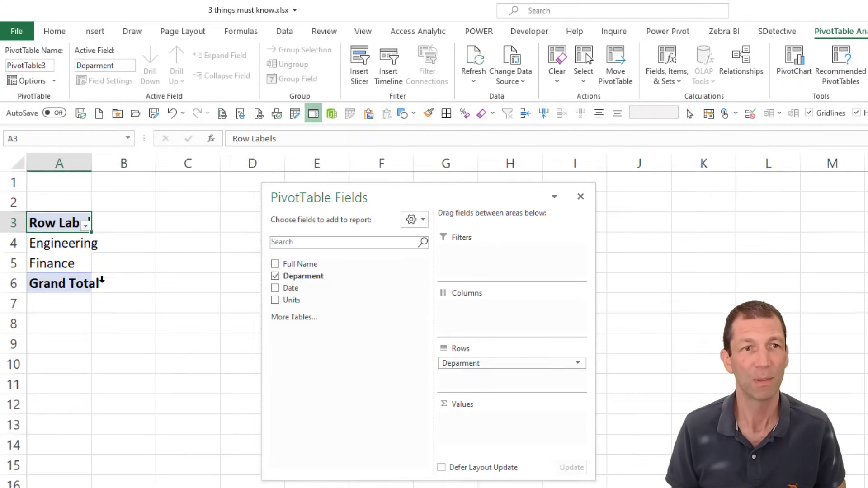
{"action": "scroll", "coordinate": [102, 280], "scroll_direction": "up", "scroll_amount": 1, "text": "ctrl"}
{"action": "left_click_drag", "start_coordinate": [289, 299], "coordinate": [493, 429]}
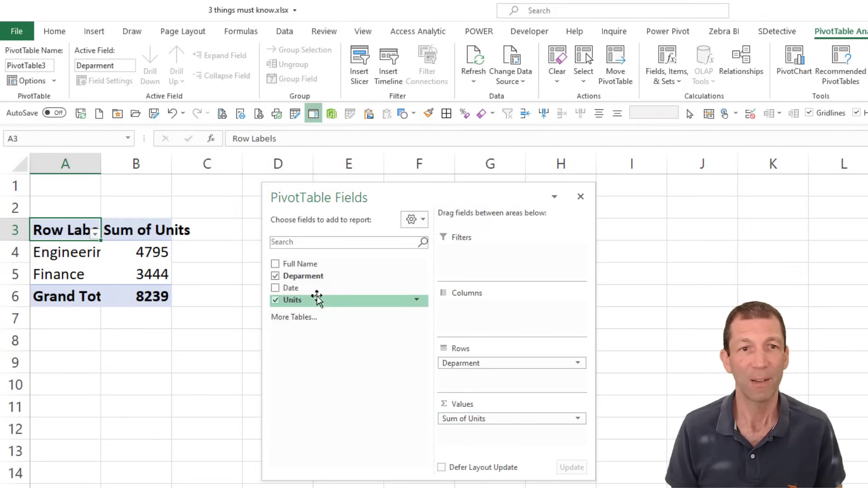
{"action": "left_click_drag", "start_coordinate": [320, 292], "coordinate": [495, 315]}
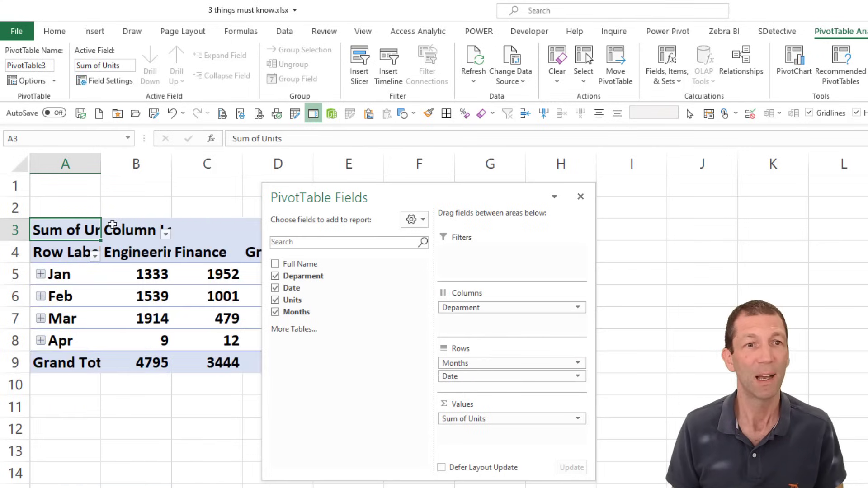
{"action": "left_click_drag", "start_coordinate": [365, 197], "coordinate": [498, 200]}
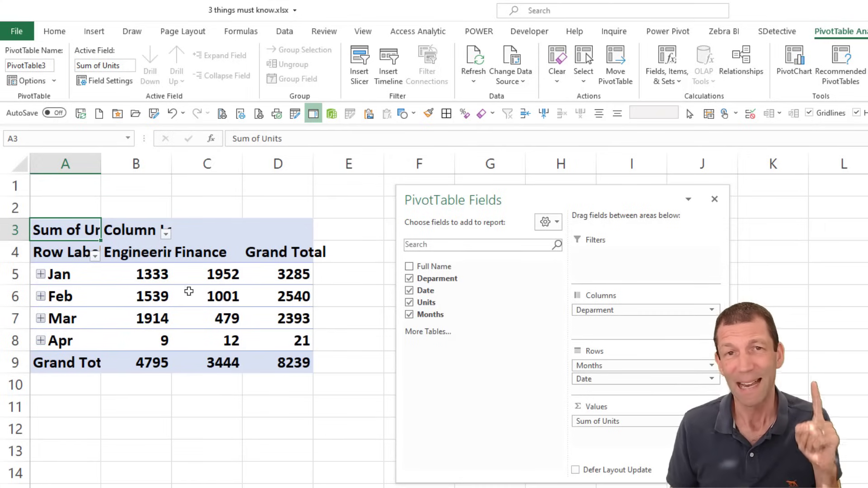
- Undo the pivot edits, then load CleanData as connection only, added to the Data Model
{"action": "key", "text": "ctrl+z"}
{"action": "key", "text": "ctrl+z"}
{"action": "key", "text": "ctrl+z"}
{"action": "key", "text": "ctrl+z"}
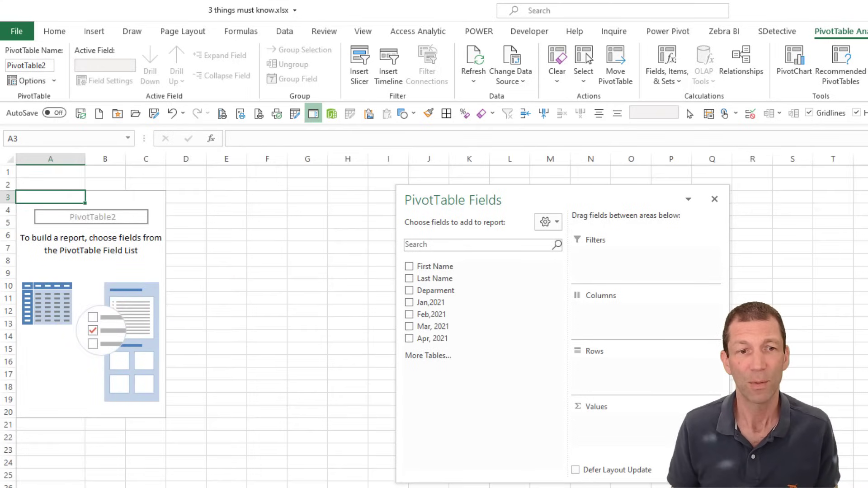
{"action": "scroll", "coordinate": [634, 278], "scroll_direction": "up", "scroll_amount": 1}
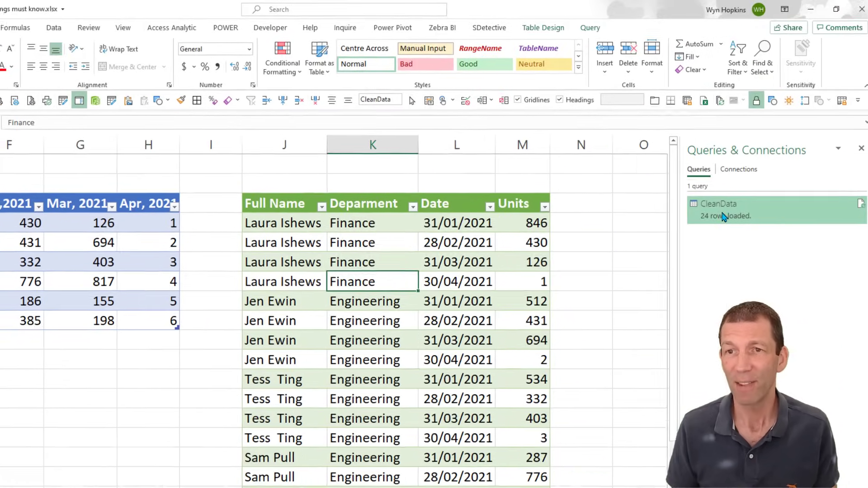
{"action": "left_click", "coordinate": [717, 216]}
{"action": "right_click", "coordinate": [717, 216]}
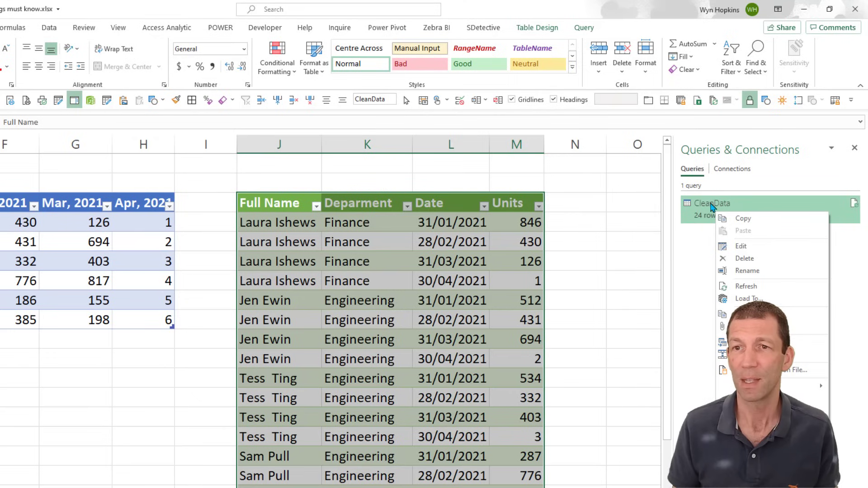
{"action": "left_click", "coordinate": [749, 298]}
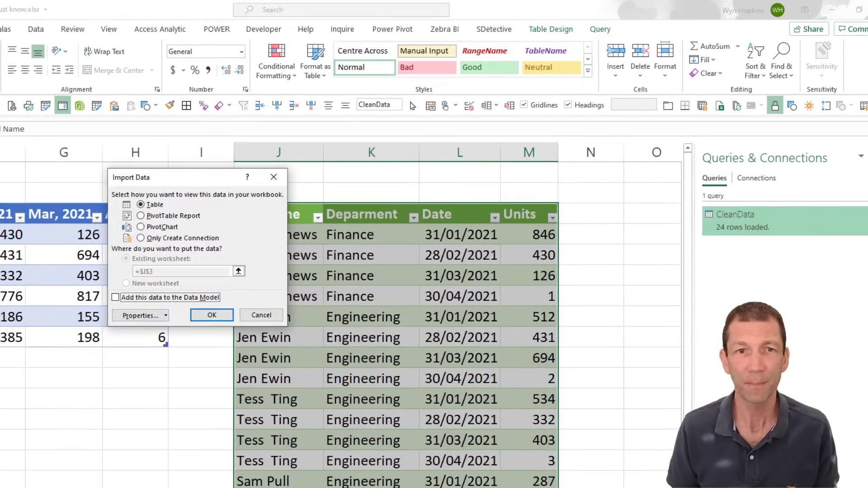
{"action": "left_click", "coordinate": [141, 240]}
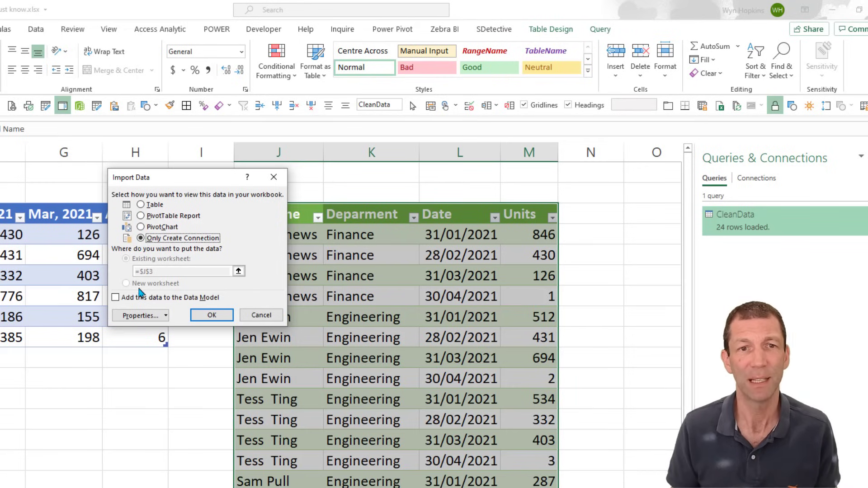
{"action": "left_click", "coordinate": [118, 299]}
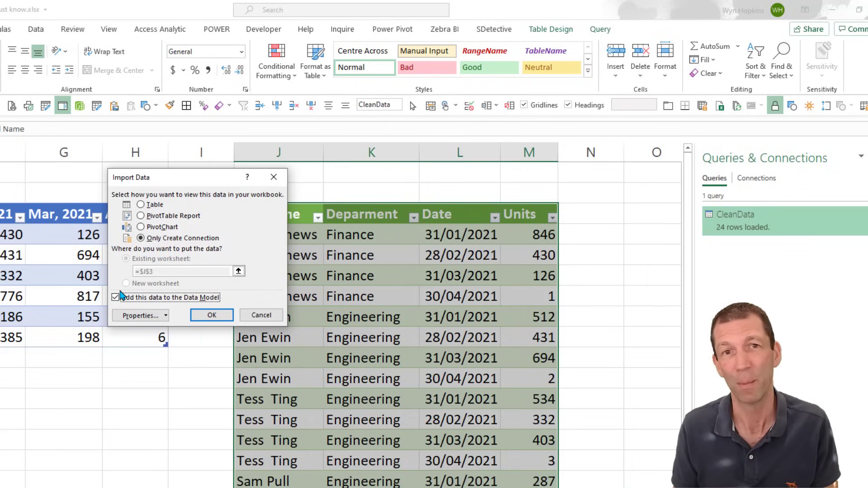
{"action": "left_click", "coordinate": [118, 297]}
{"action": "left_click", "coordinate": [212, 315]}
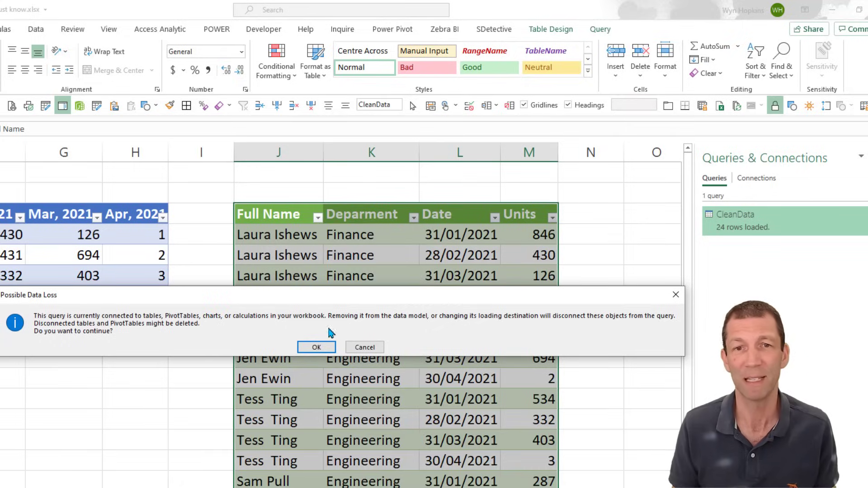
{"action": "left_click", "coordinate": [316, 347]}
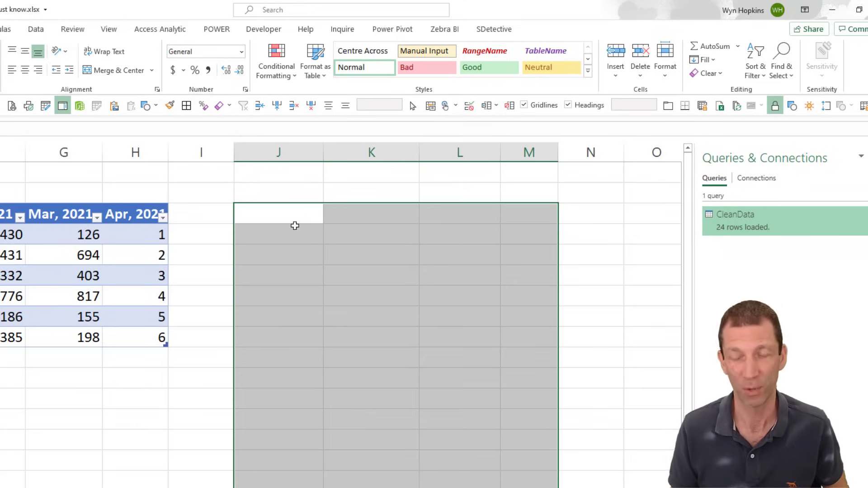
- Verify with Ctrl+Down that columns J to M are empty to row 1048576, then return to the top
{"action": "left_click", "coordinate": [295, 226]}
{"action": "key", "text": "ctrl+Down"}
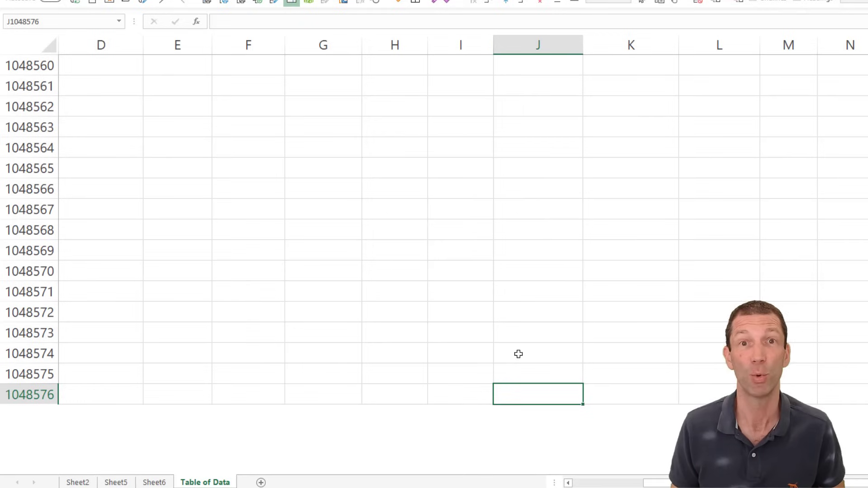
{"action": "scroll", "coordinate": [518, 354], "scroll_direction": "up", "scroll_amount": 1}
{"action": "scroll", "coordinate": [518, 354], "scroll_direction": "down", "scroll_amount": 2}
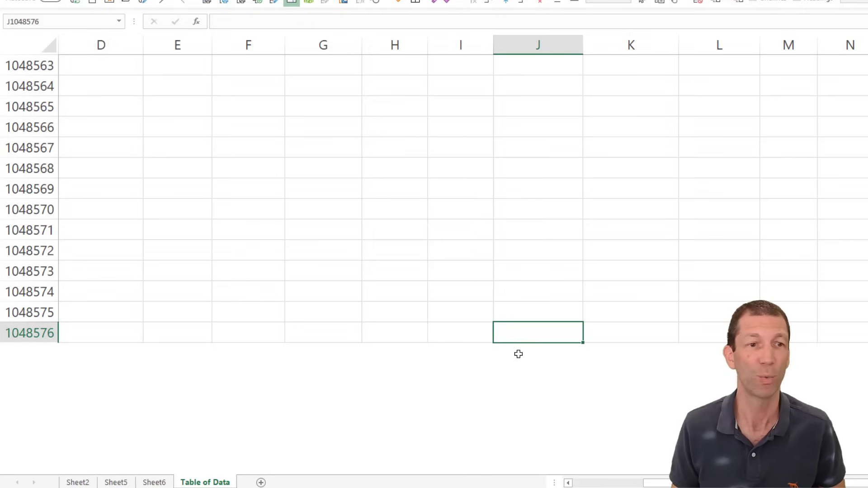
{"action": "scroll", "coordinate": [519, 353], "scroll_direction": "up", "scroll_amount": 1}
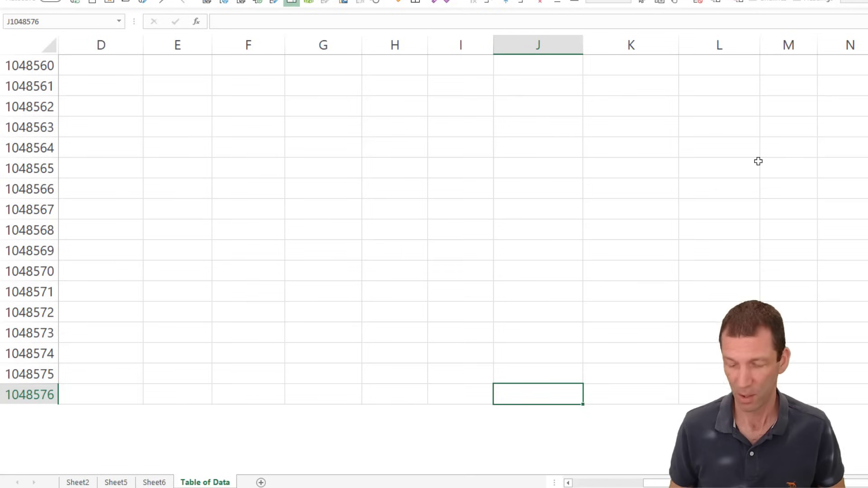
{"action": "key", "text": "ctrl+Up"}
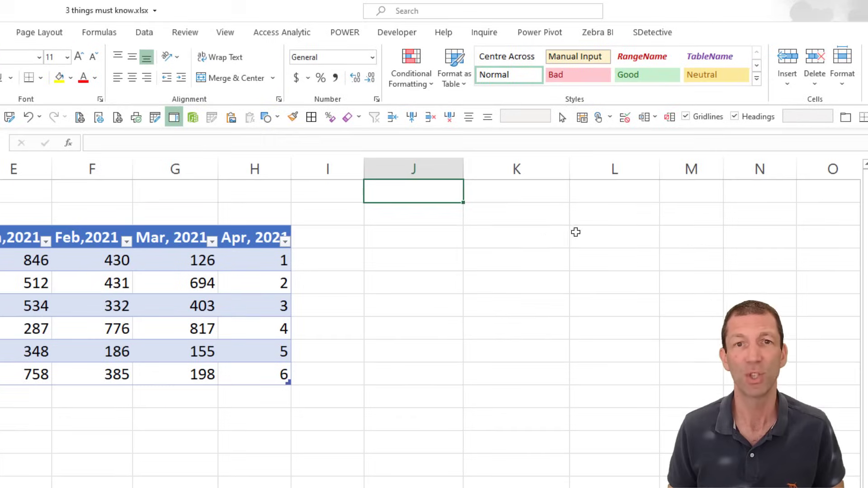
{"action": "left_click", "coordinate": [144, 32]}
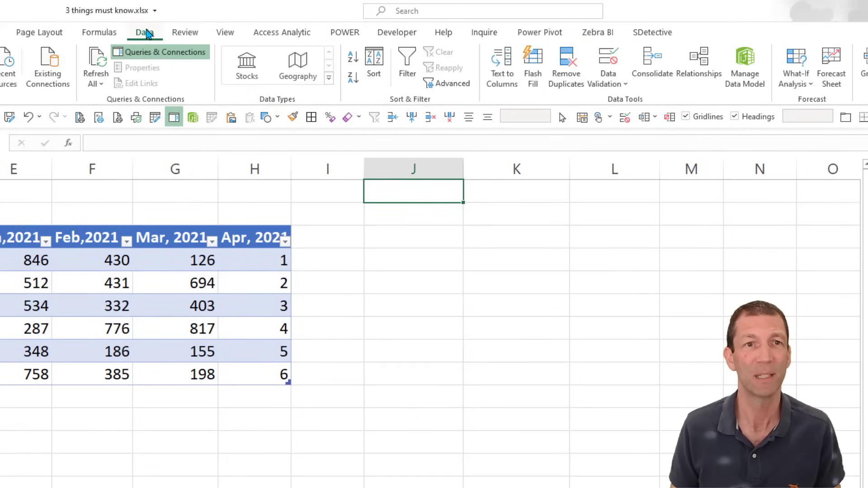
- Open the Data Model in Power Pivot and centre the CleanData table in Diagram View
{"action": "left_click", "coordinate": [748, 71]}
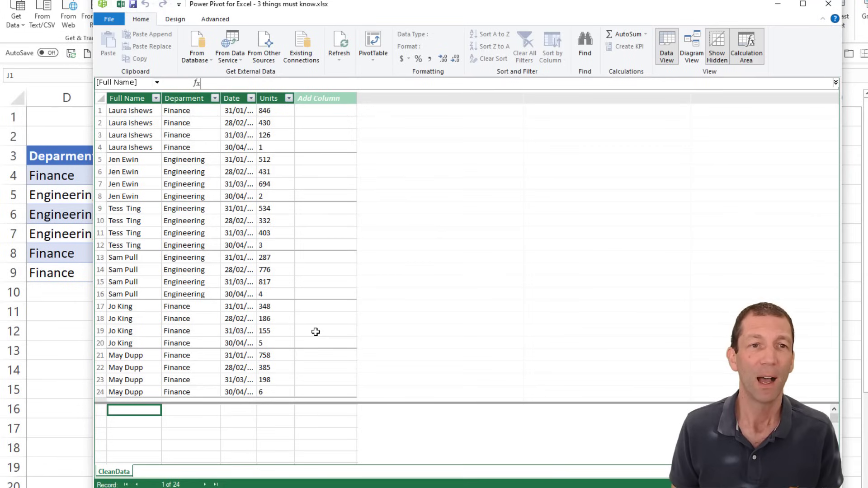
{"action": "left_click", "coordinate": [690, 48]}
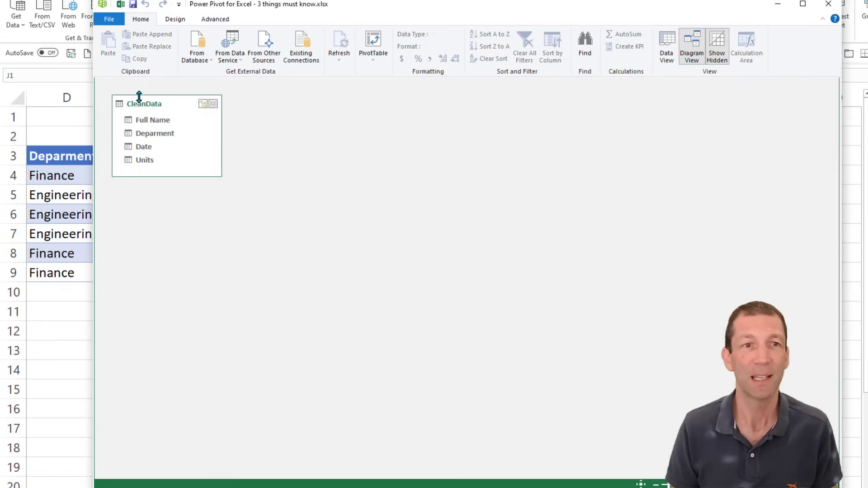
{"action": "left_click_drag", "start_coordinate": [155, 109], "coordinate": [415, 270]}
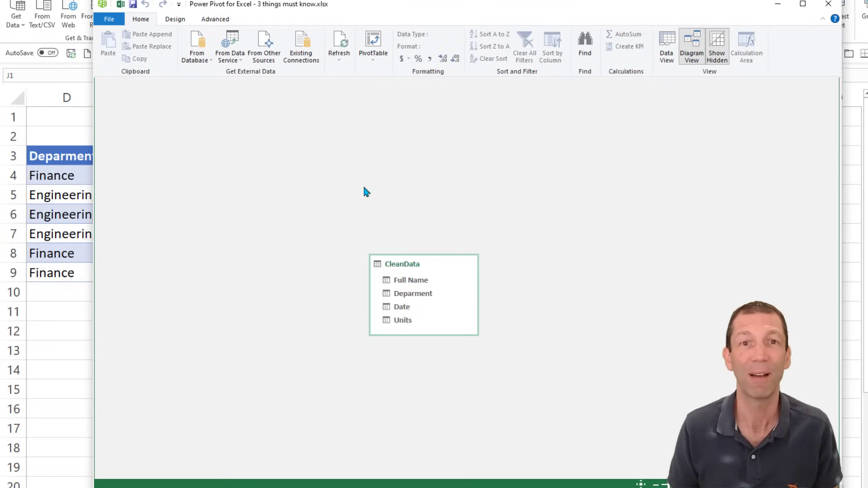
- Inspect CleanData's Deparment and Date columns, then close the Power Pivot window
{"action": "left_click", "coordinate": [409, 294]}
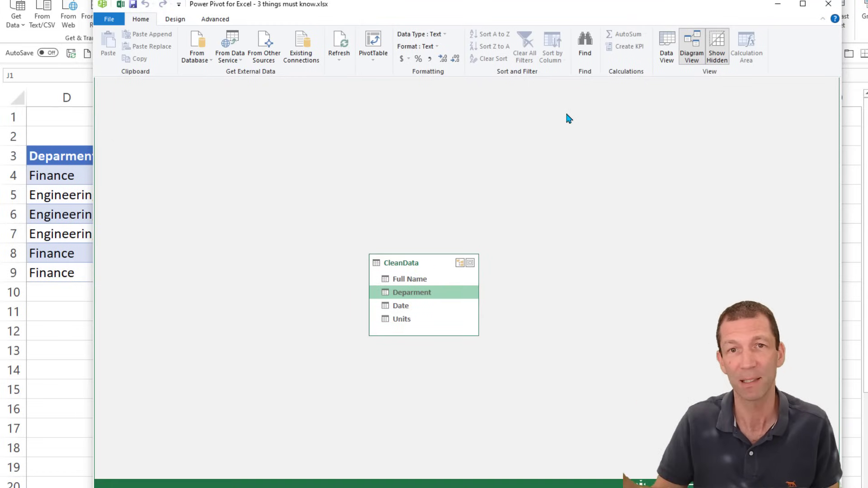
{"action": "left_click_drag", "start_coordinate": [421, 294], "coordinate": [533, 134]}
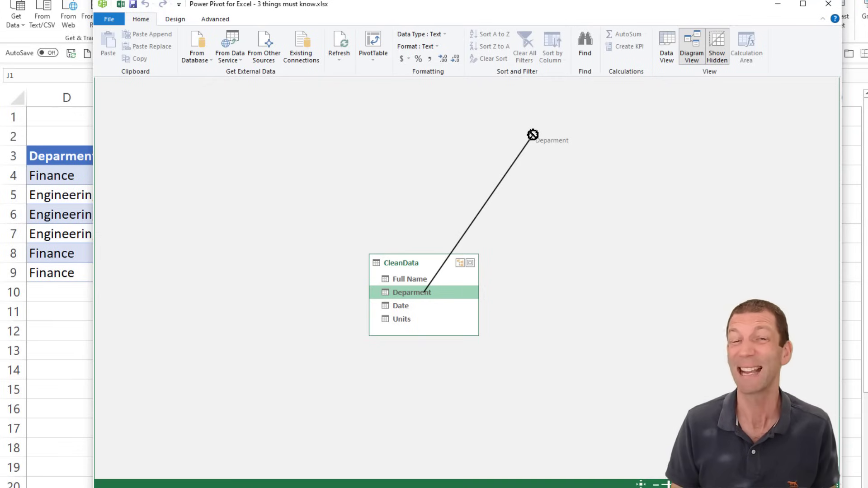
{"action": "left_click_drag", "start_coordinate": [533, 135], "coordinate": [436, 296]}
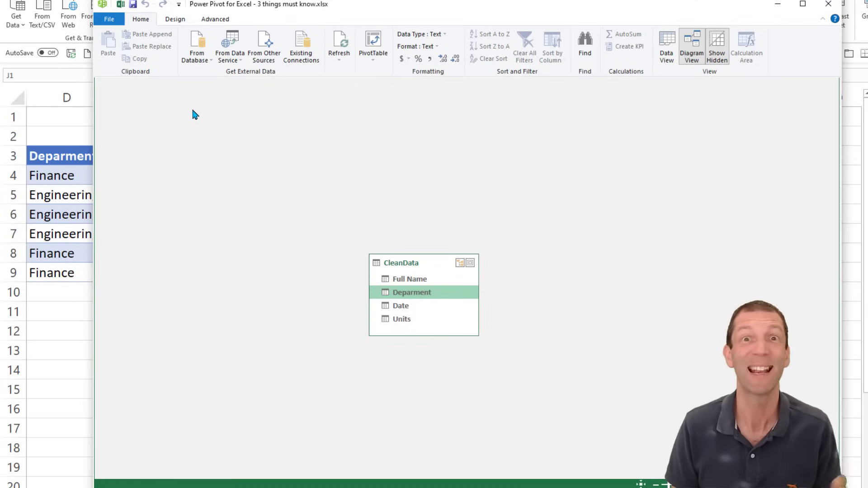
{"action": "left_click_drag", "start_coordinate": [423, 305], "coordinate": [255, 131]}
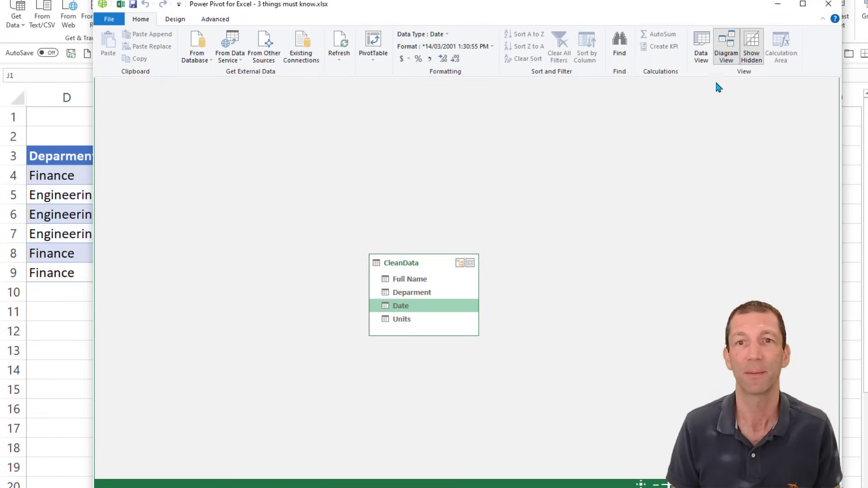
{"action": "left_click", "coordinate": [825, 4]}
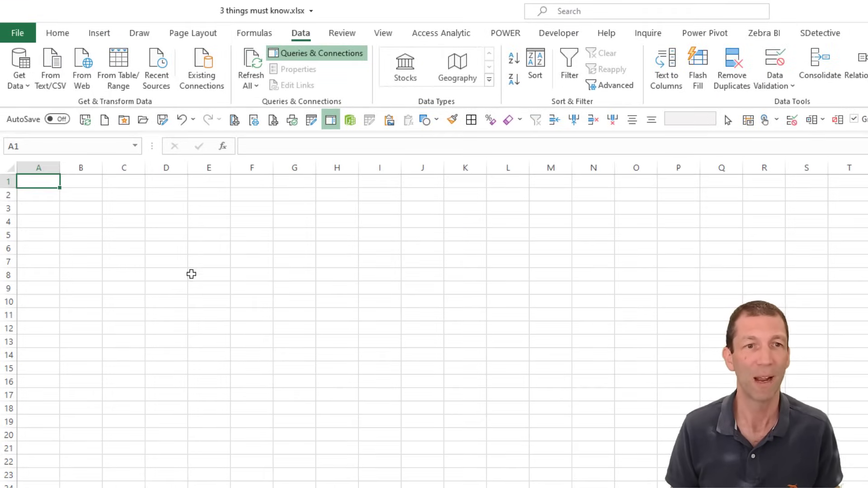
- Insert a PivotTable at E7 on a blank sheet using this workbook's Data Model
{"action": "left_click", "coordinate": [194, 264]}
{"action": "scroll", "coordinate": [209, 300], "scroll_direction": "up", "scroll_amount": 3}
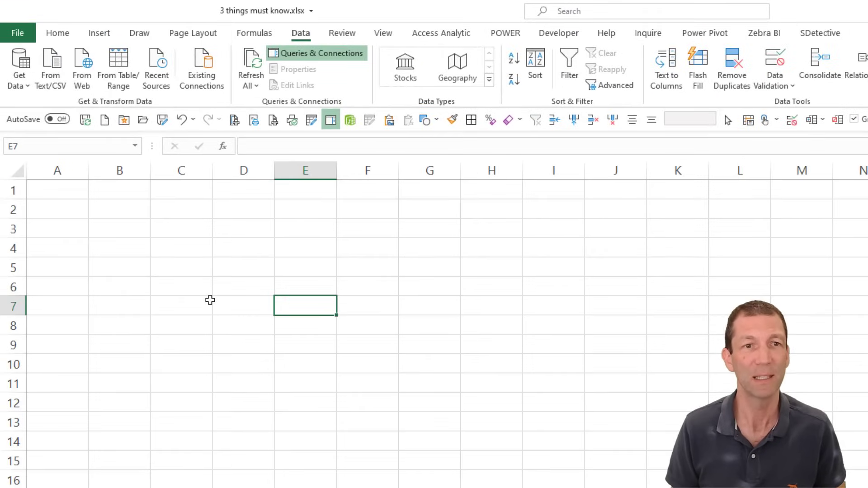
{"action": "scroll", "coordinate": [141, 32], "scroll_direction": "up", "scroll_amount": 1}
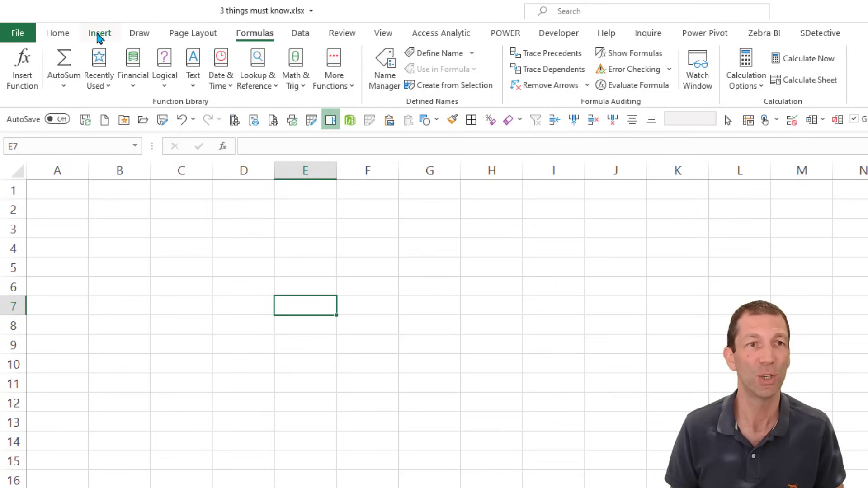
{"action": "left_click", "coordinate": [97, 33]}
{"action": "left_click", "coordinate": [24, 66]}
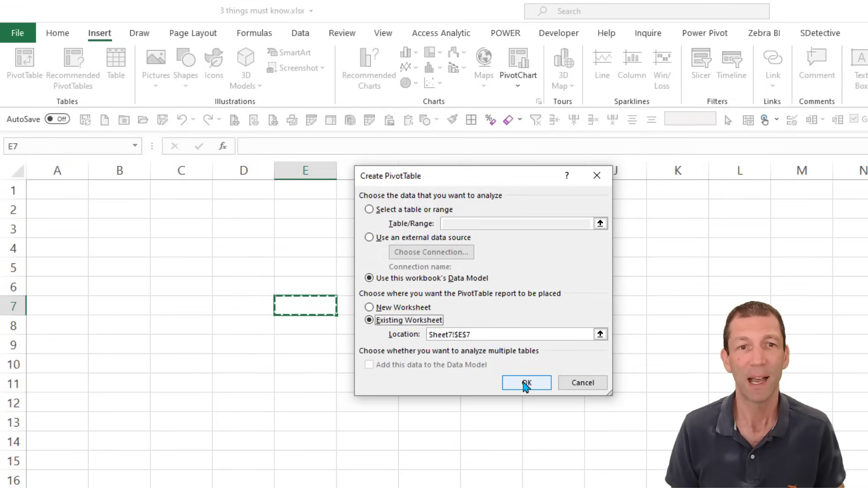
{"action": "left_click", "coordinate": [526, 384]}
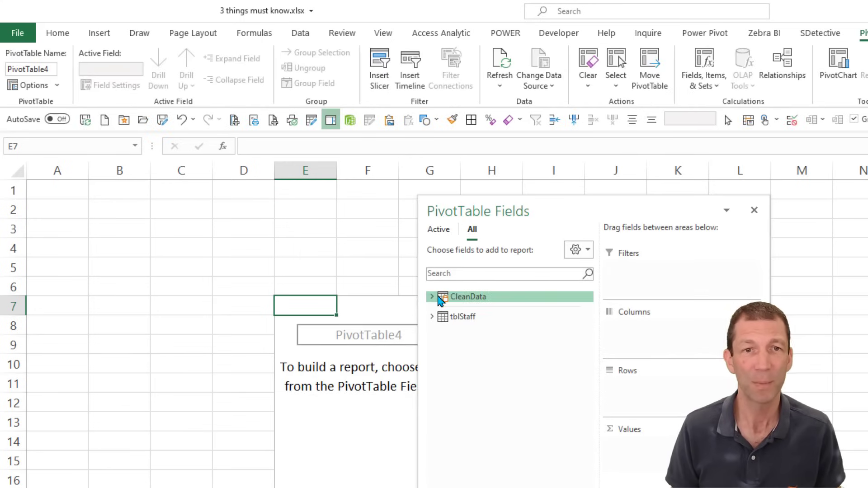
- From the CleanData fields, put Deparment in Rows and a count of Units in Values
{"action": "left_click", "coordinate": [432, 298]}
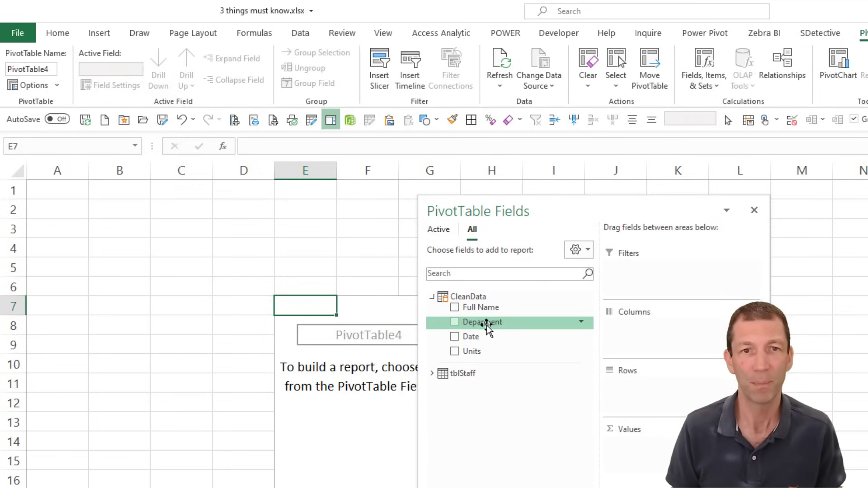
{"action": "left_click_drag", "start_coordinate": [474, 324], "coordinate": [651, 389]}
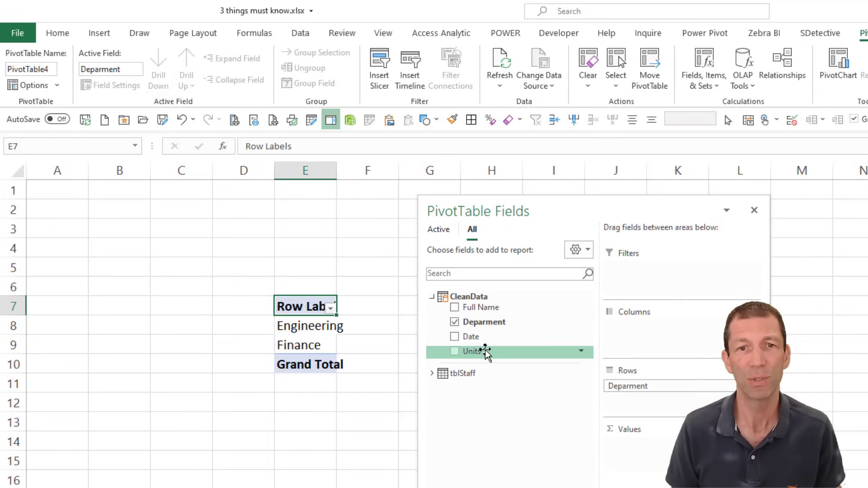
{"action": "left_click_drag", "start_coordinate": [484, 351], "coordinate": [660, 447]}
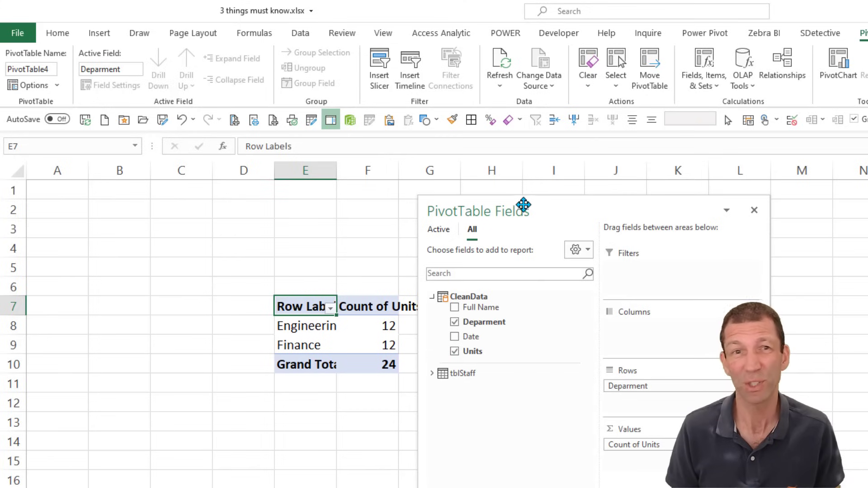
{"action": "left_click_drag", "start_coordinate": [520, 201], "coordinate": [527, 198]}
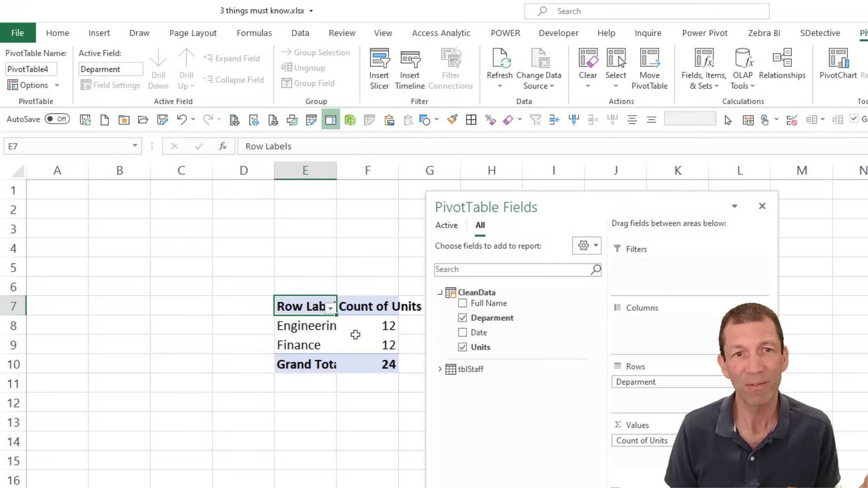
{"action": "left_click", "coordinate": [302, 36]}
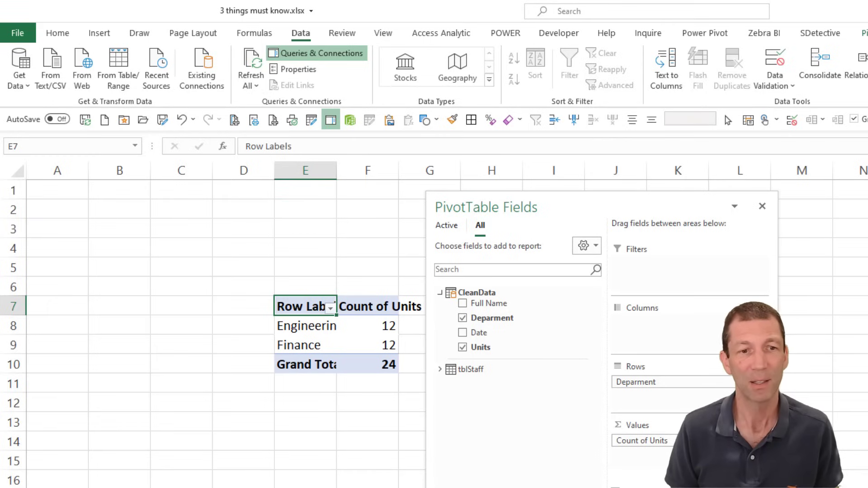
{"action": "mouse_move", "coordinate": [365, 336]}
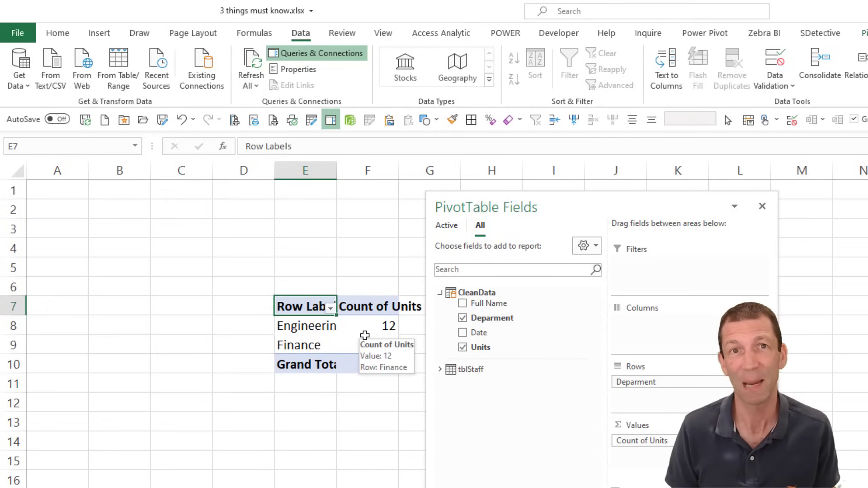